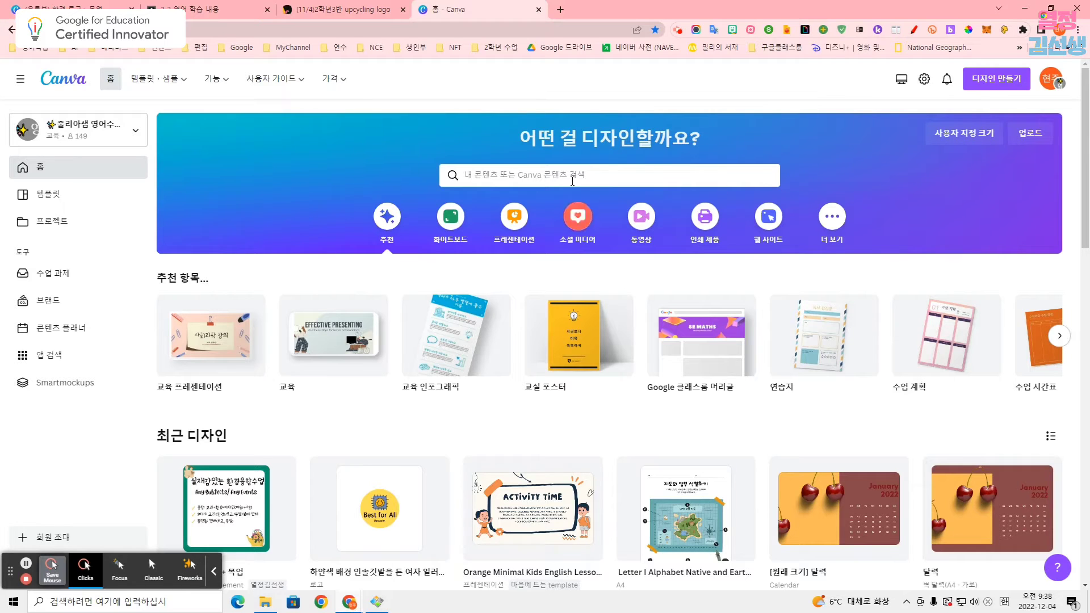
Search Canva's templates for "로고".
click(572, 181)
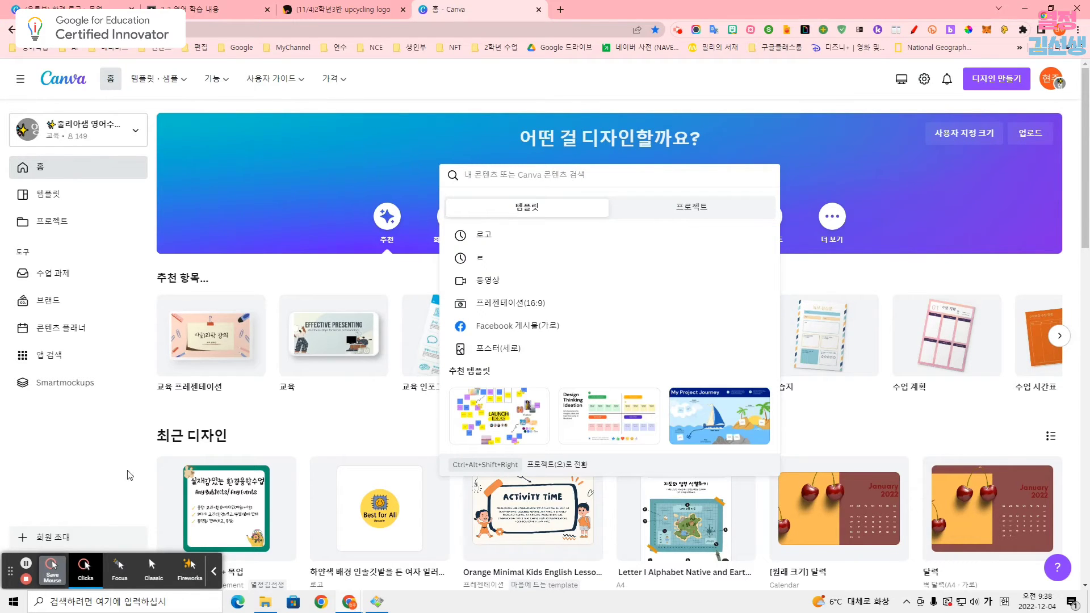
click(119, 567)
click(524, 178)
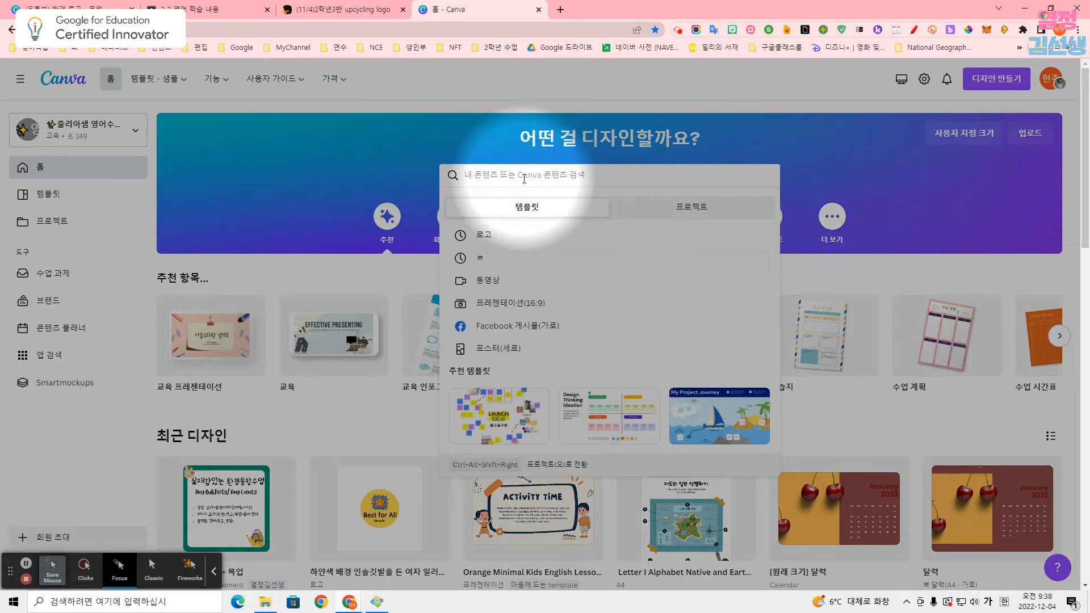
text(로고)
key(Return)
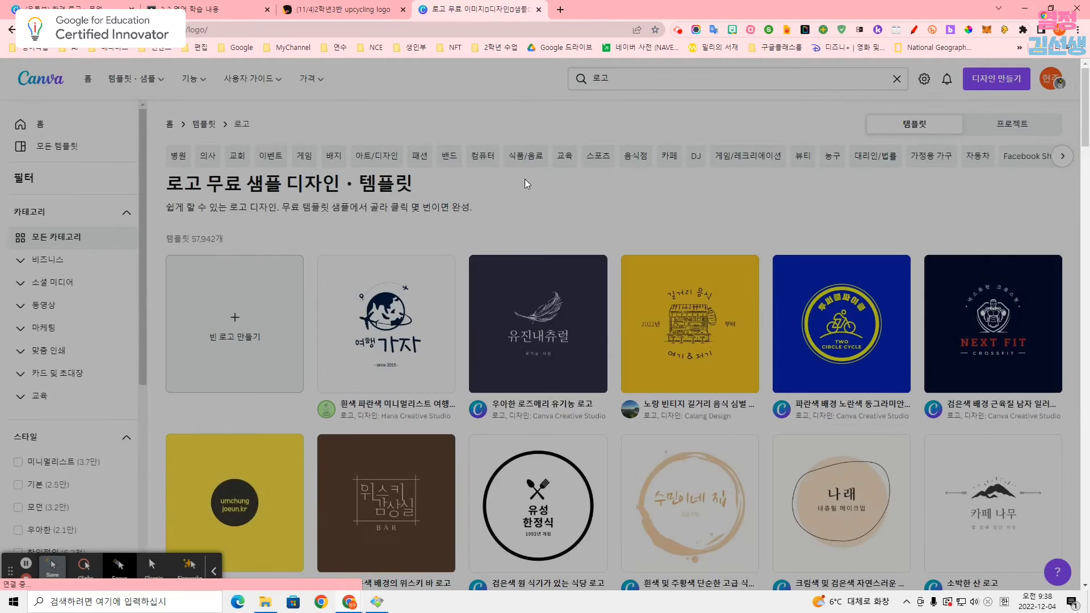
Browse the logo templates and open the yellow "혹독한 PT선생" design with the hand lifting a dumbbell.
click(85, 568)
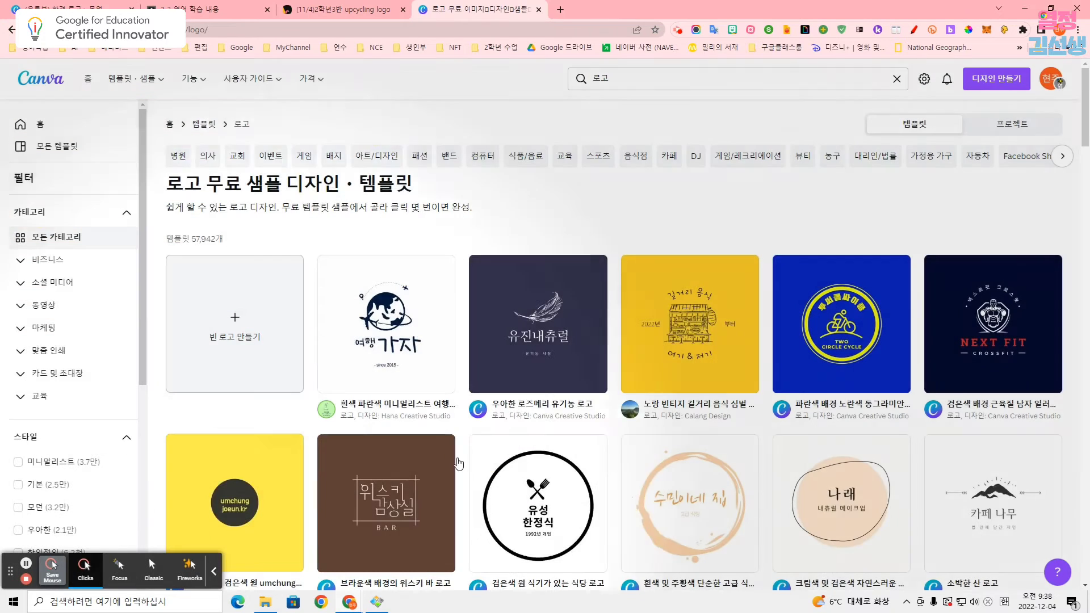
scroll(458, 464, down, 3)
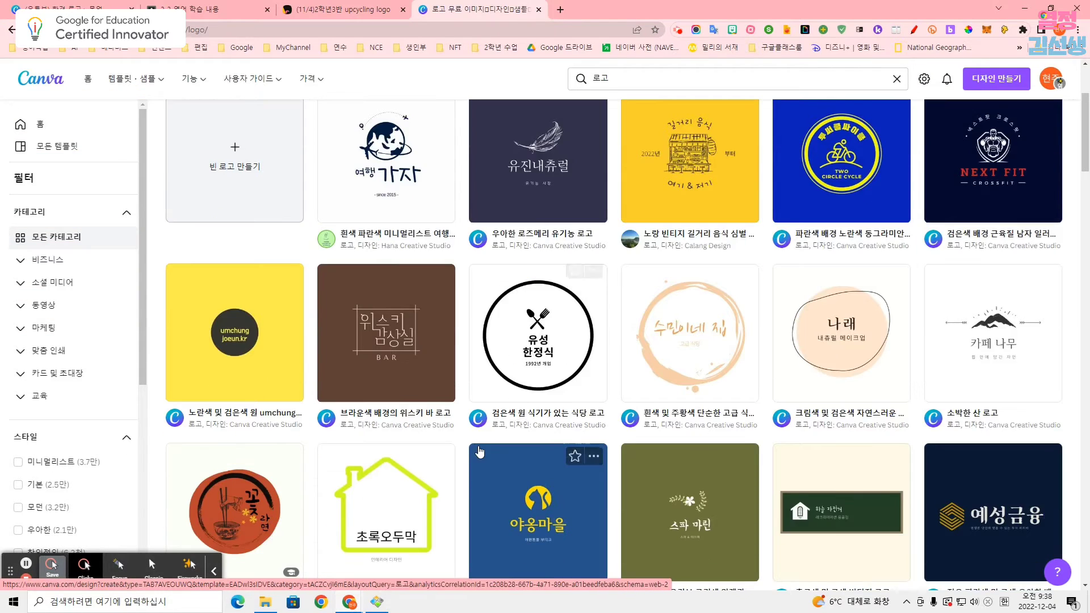
scroll(480, 452, down, 1)
scroll(479, 451, down, 1)
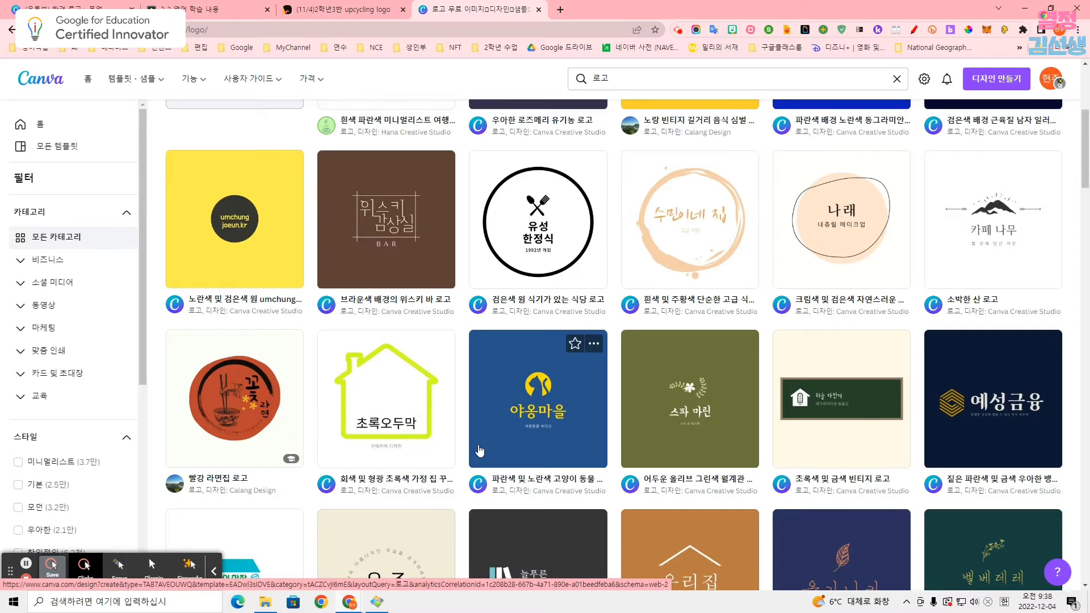
scroll(480, 452, down, 5)
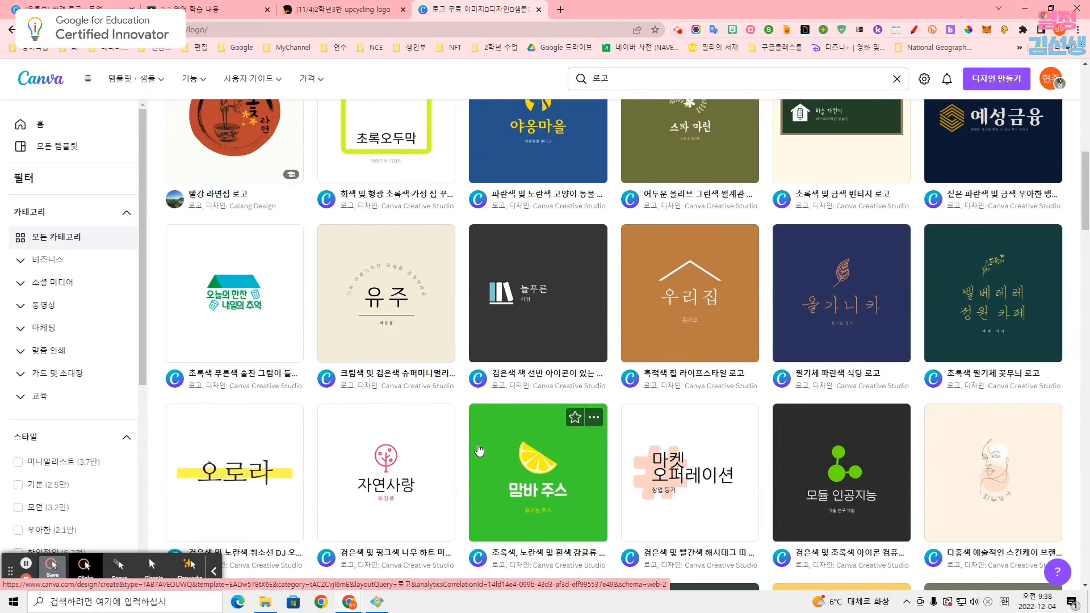
scroll(479, 450, up, 11)
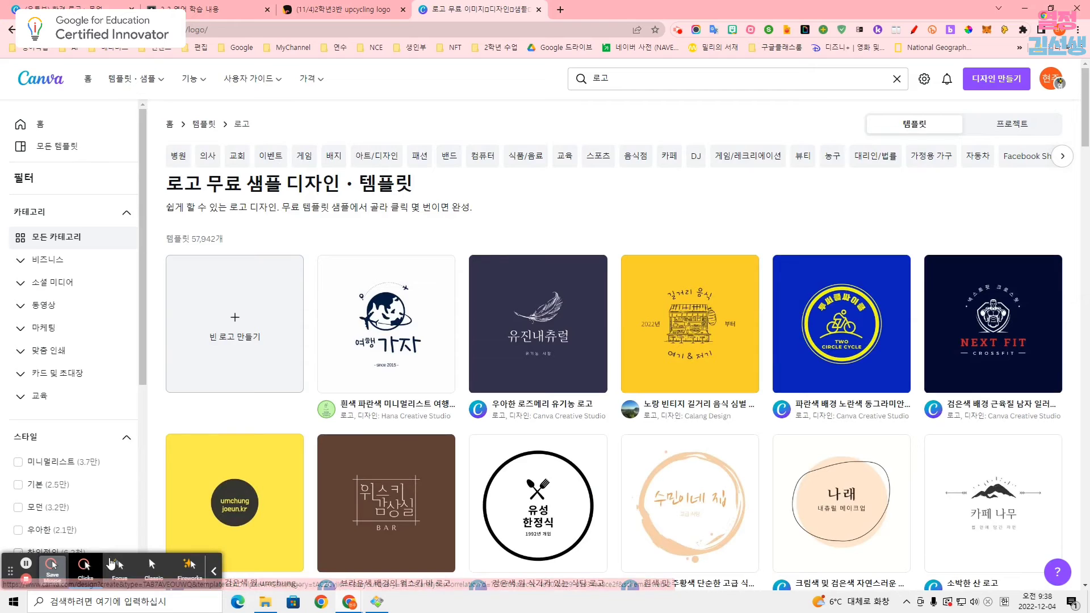
click(111, 562)
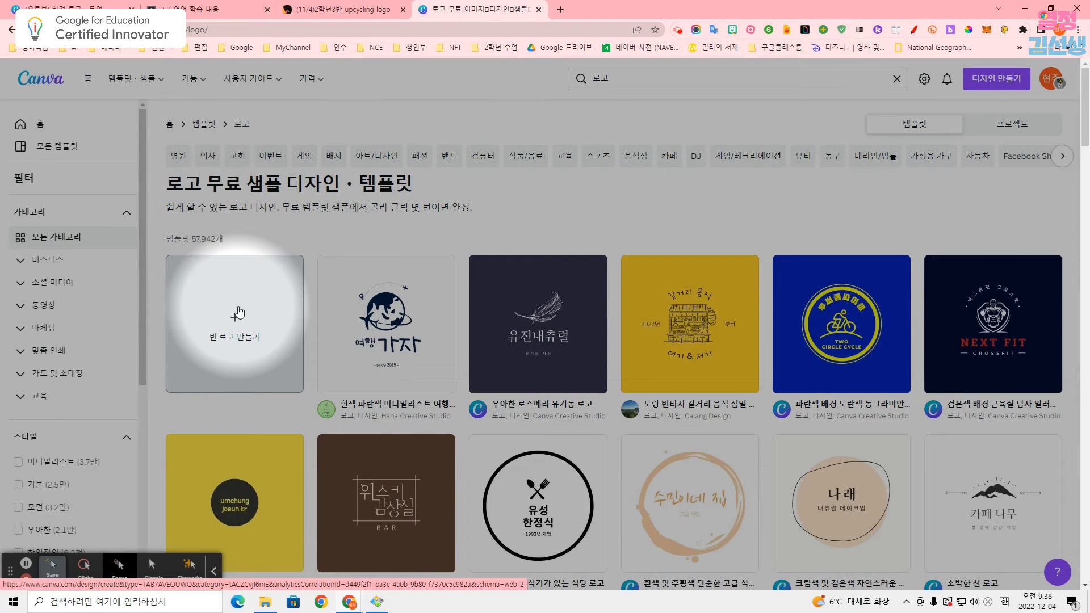
scroll(657, 316, down, 10)
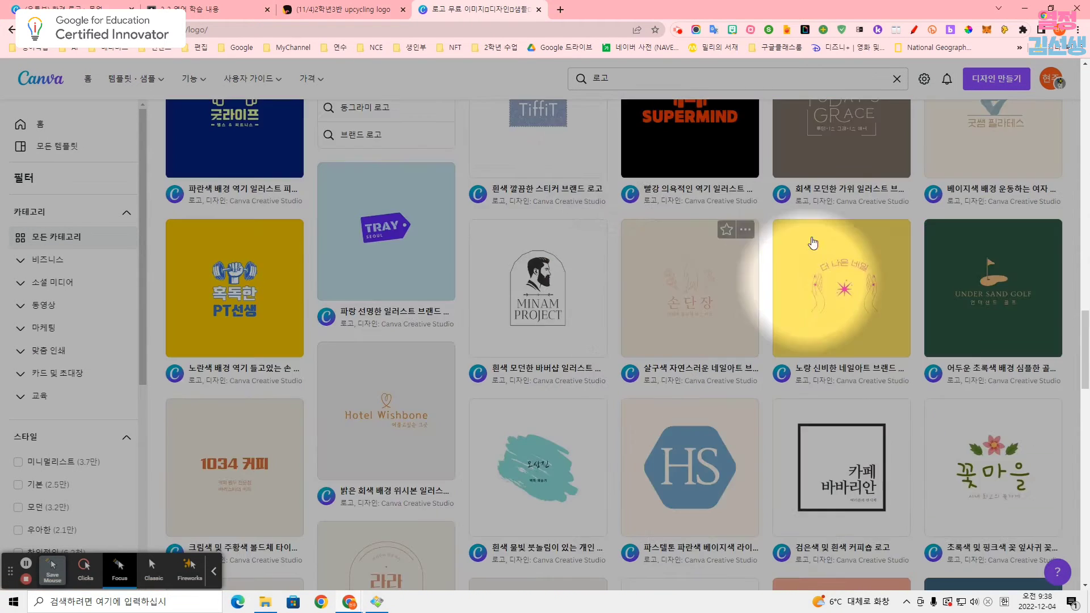
click(232, 278)
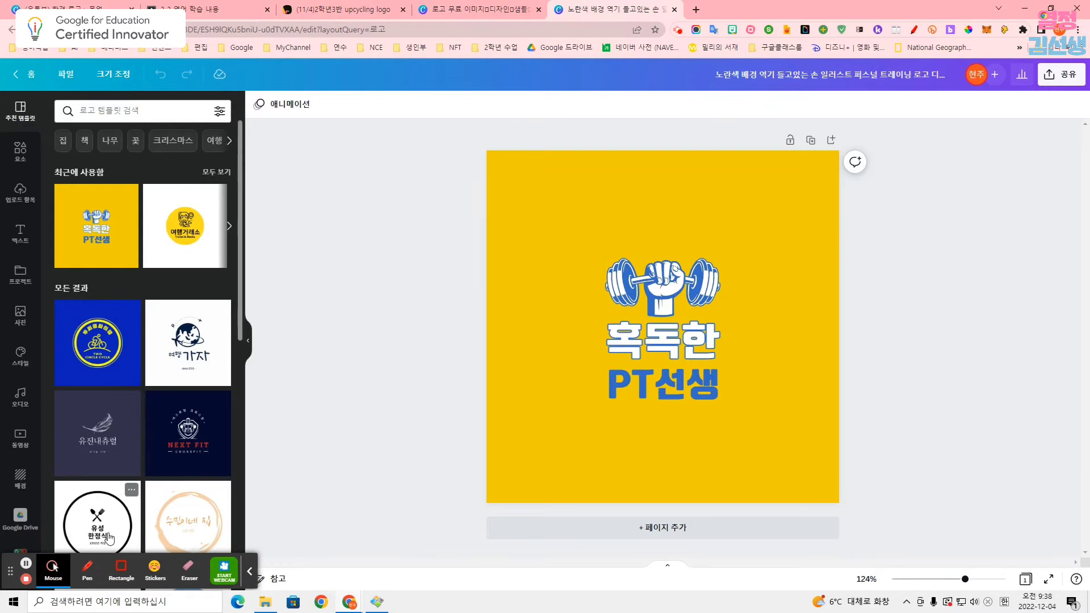
Rename the design with the student's number and name followed by "환경로고만들기".
click(51, 575)
click(120, 569)
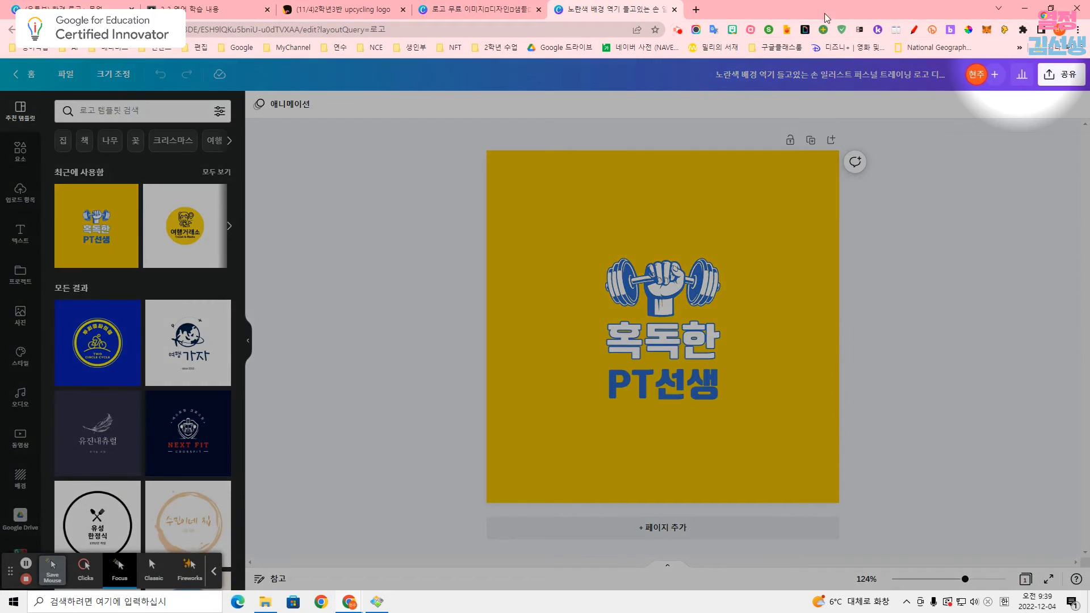
click(755, 72)
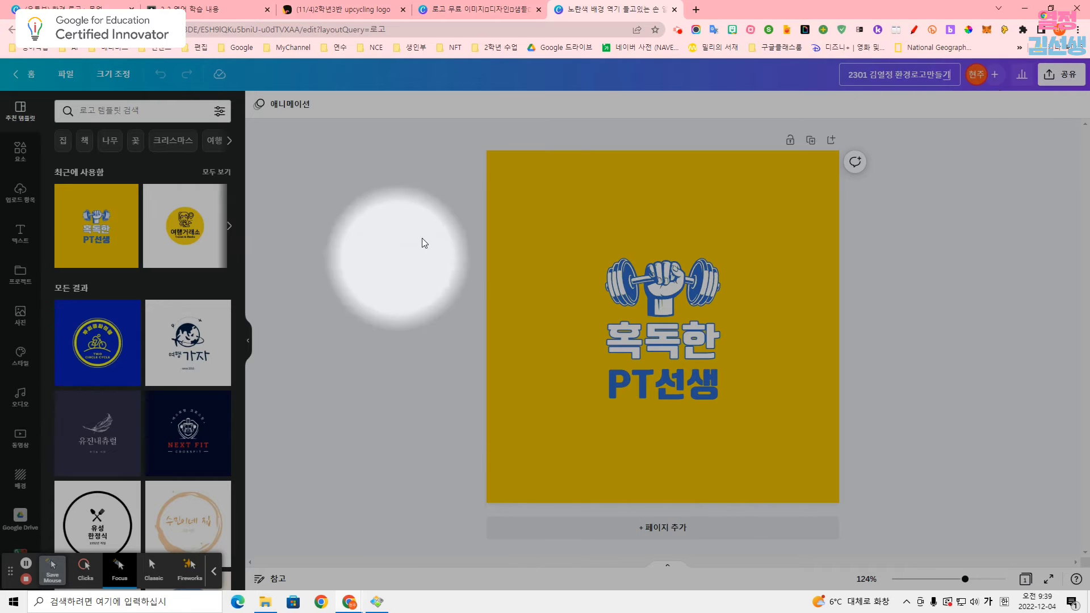
click(641, 273)
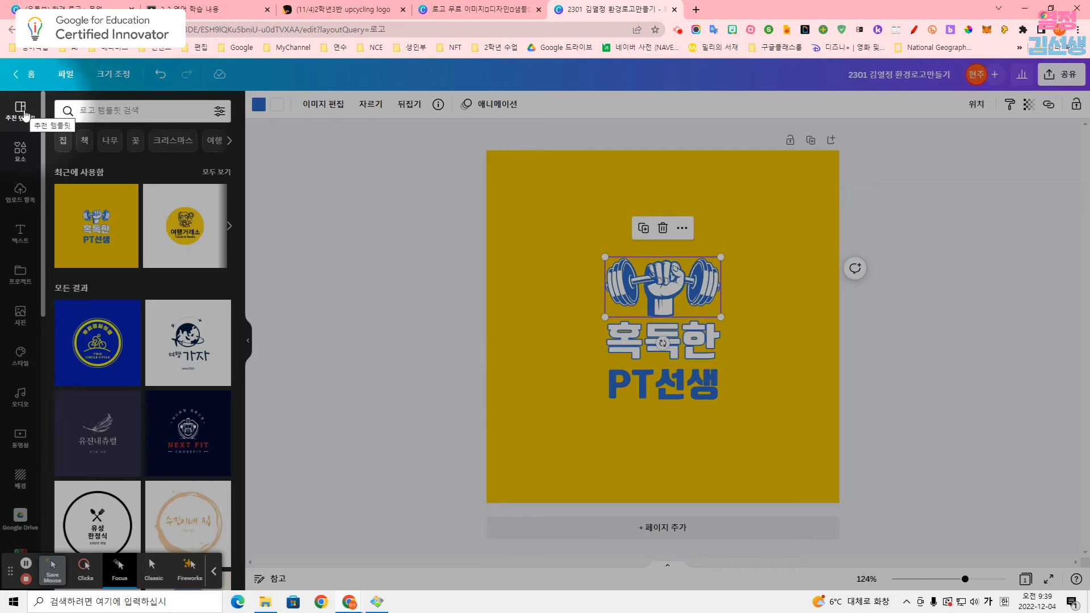
Search the elements library for "업사이클" and show only the graphics.
click(21, 150)
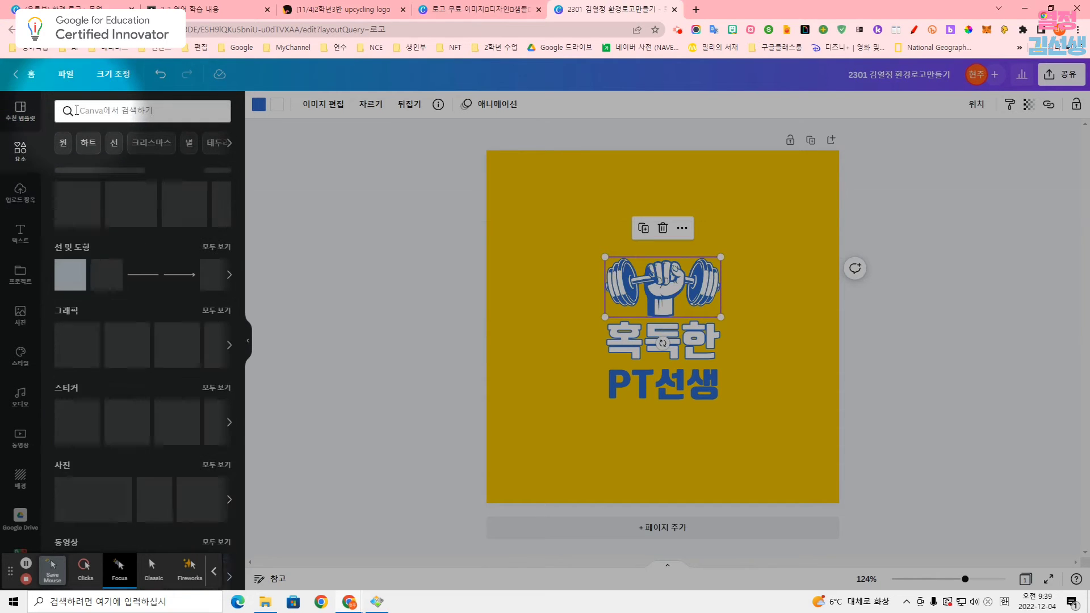
click(78, 110)
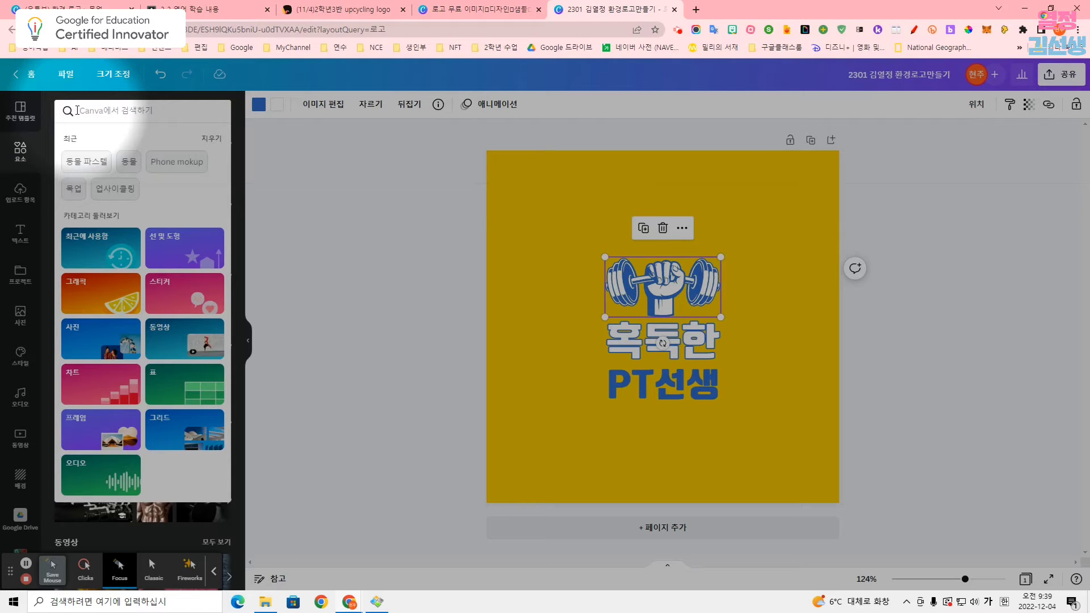
text(업사이클링)
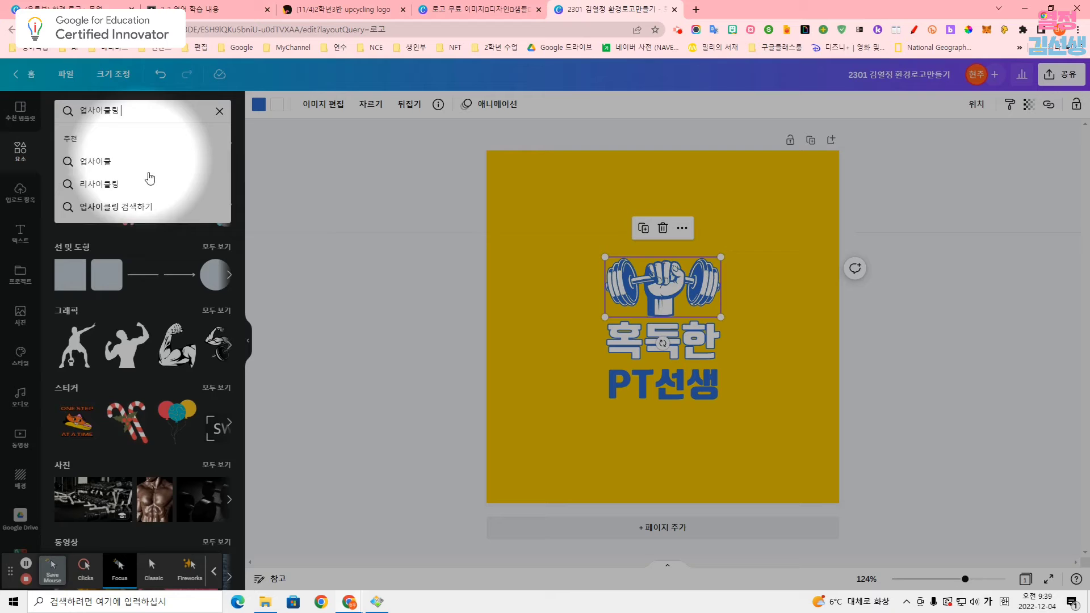
click(148, 177)
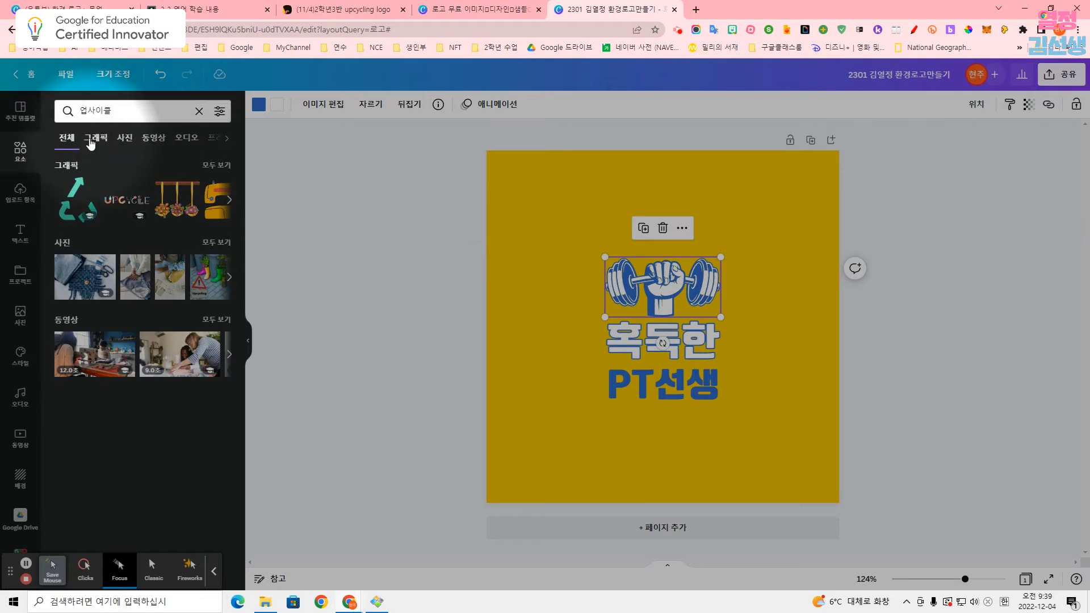
click(96, 137)
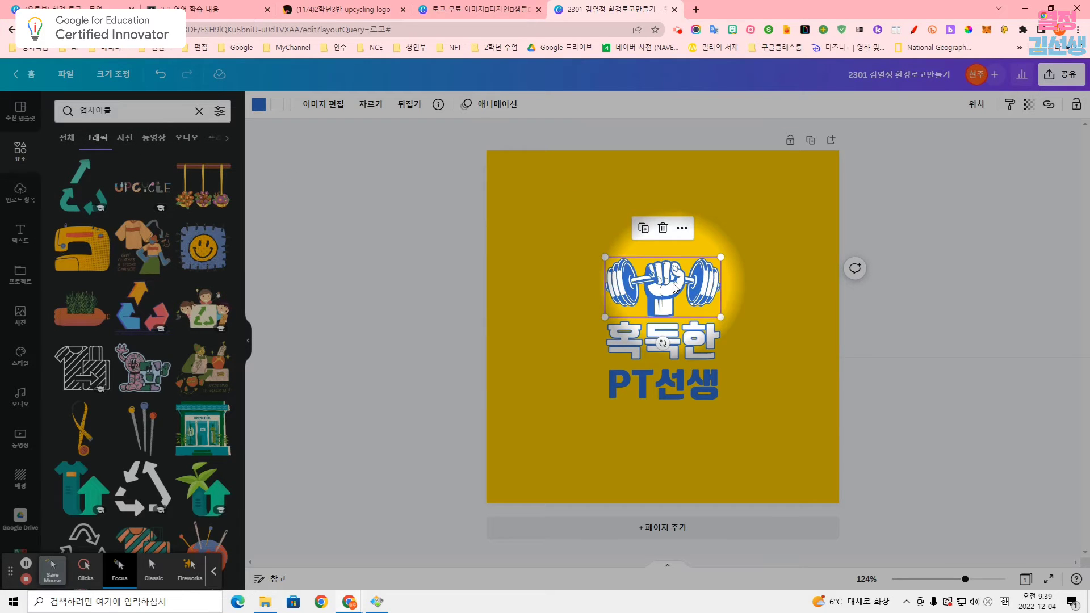
Replace the dumbbell hand graphic with the blue stitched smiley patch, placed directly above the logo text.
key(Delete)
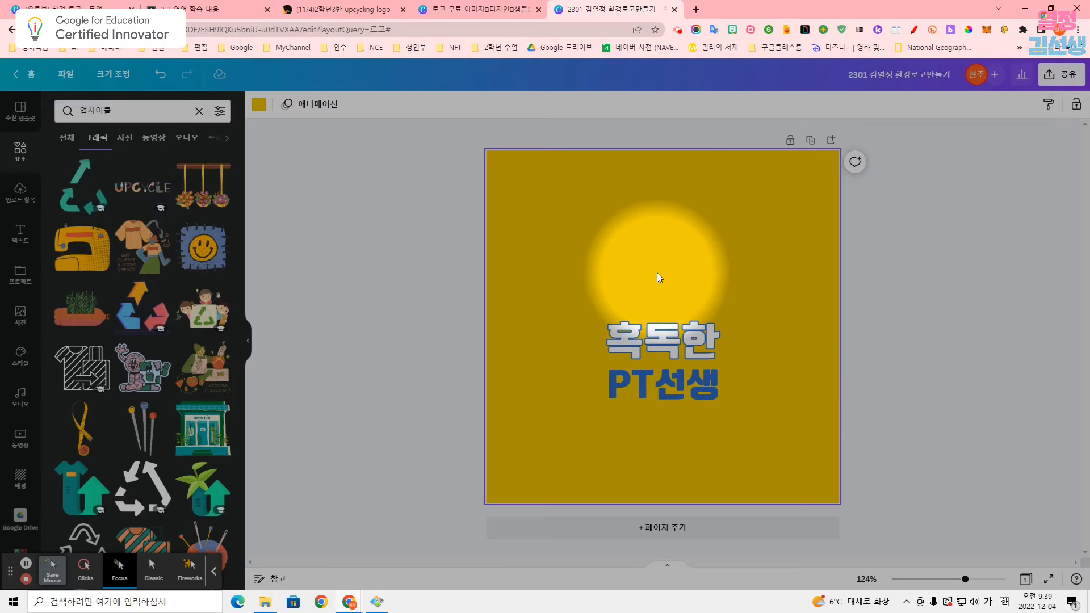
click(203, 248)
drag(698, 282, 688, 243)
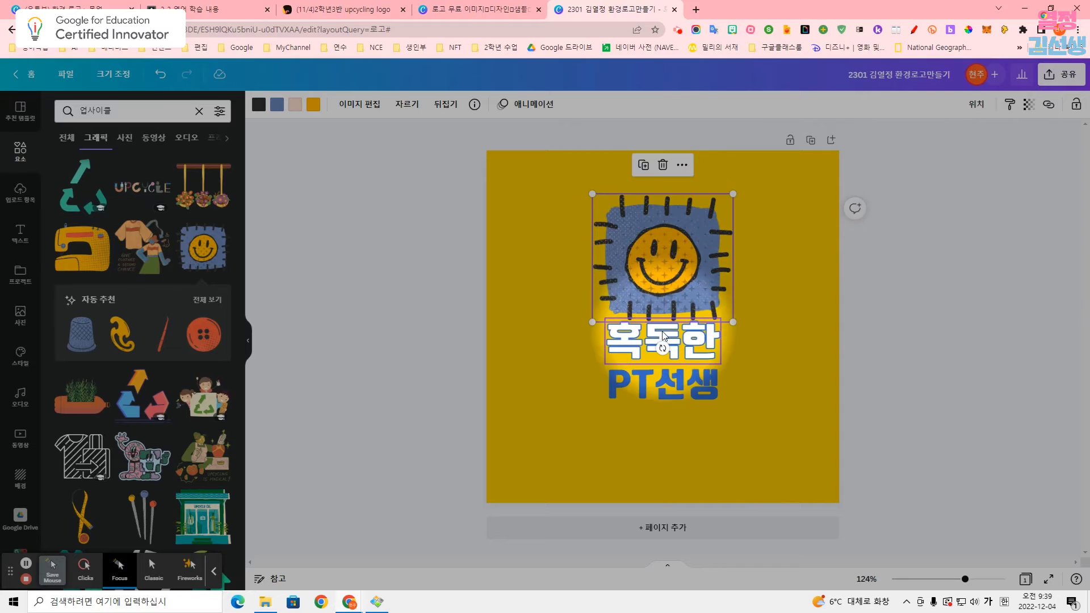
Change the "혹독한" text to "Best for All" and widen its text box to fit on one line.
click(617, 342)
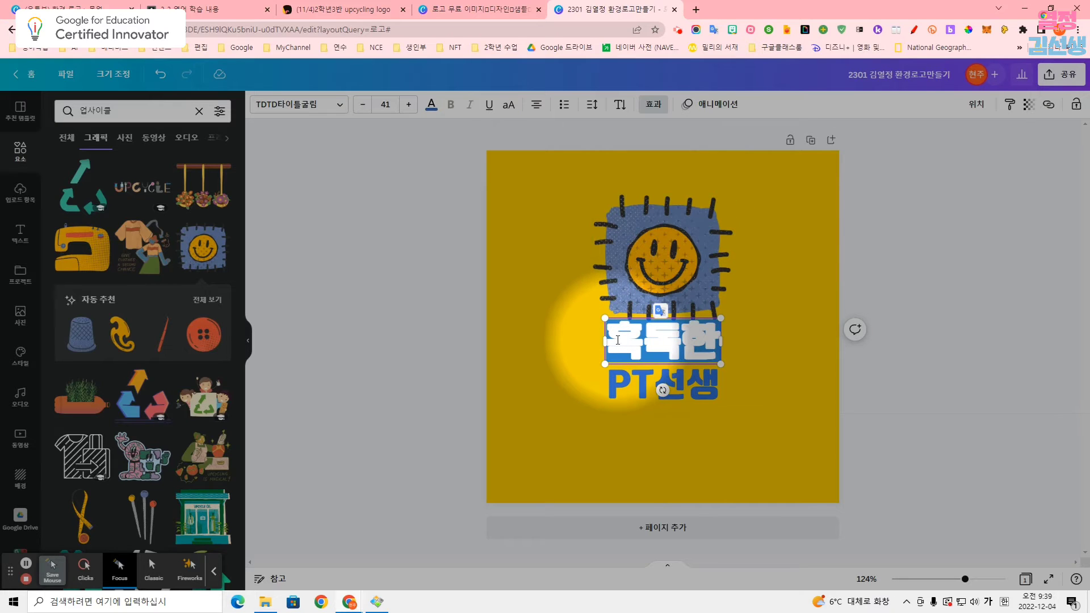
key(Hangul)
text(Best for)
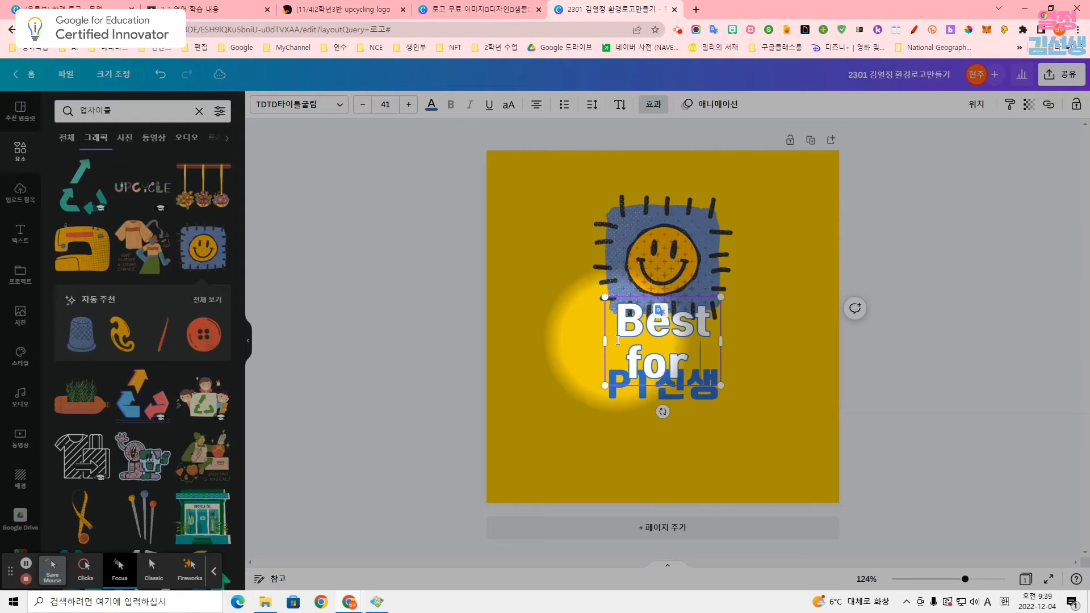
text( AI)
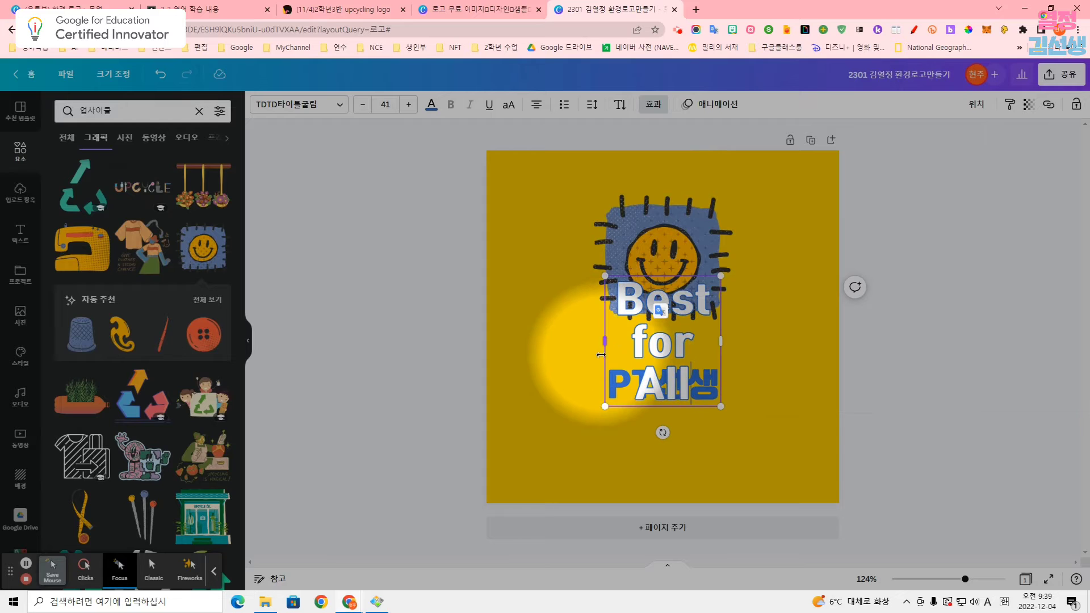
drag(721, 341, 802, 334)
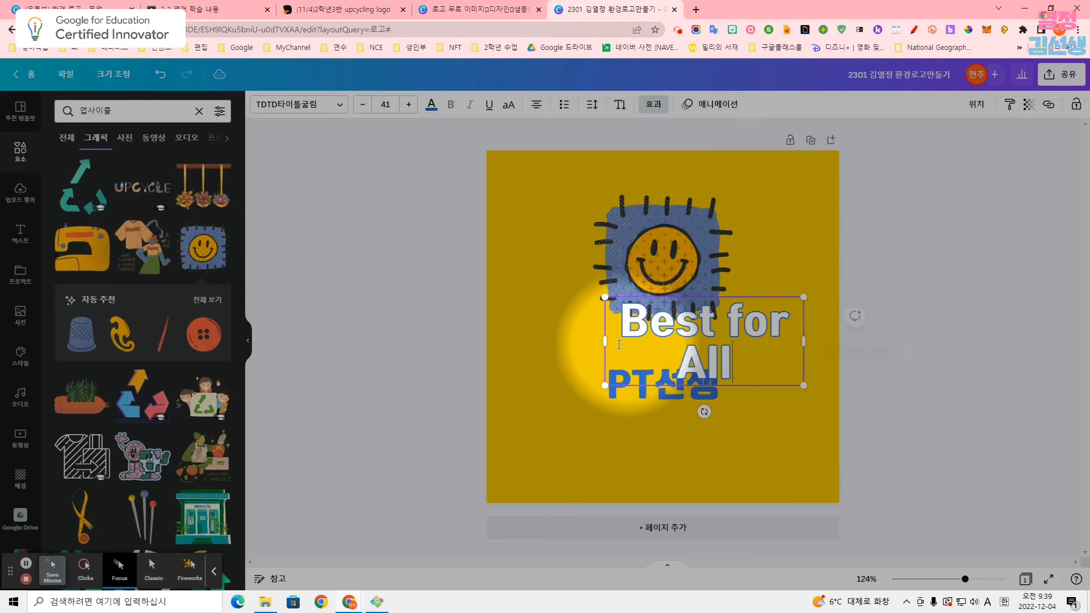
drag(605, 341, 546, 339)
Reduce the "Best for All" text to size 29 and centre it beneath the smiley patch.
click(371, 107)
click(368, 107)
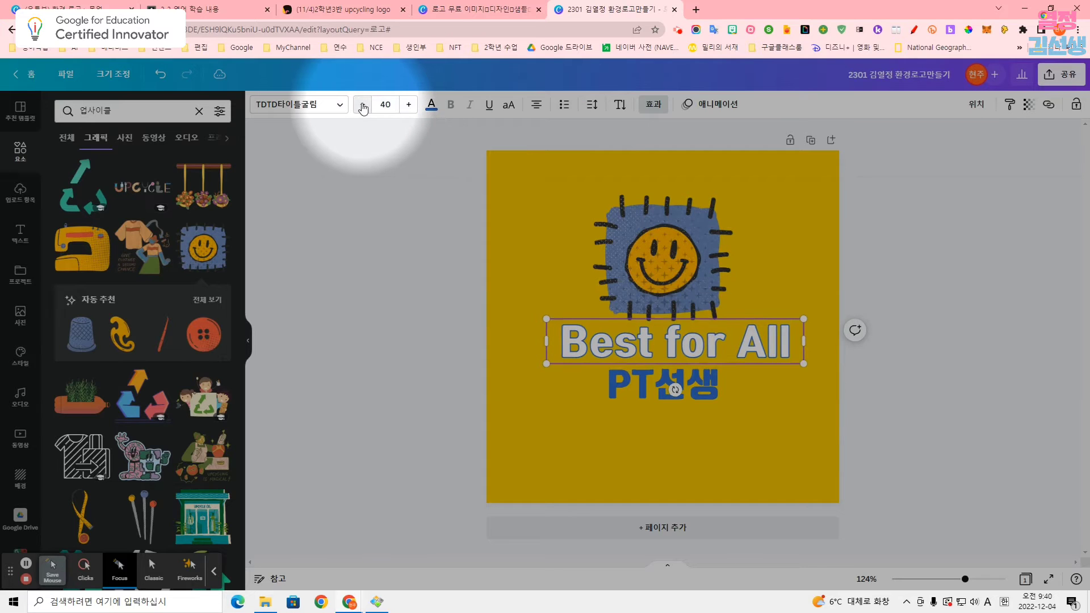
click(364, 106)
click(363, 106)
click(363, 106)
click(364, 106)
click(362, 106)
click(362, 106)
click(363, 107)
click(362, 107)
click(362, 106)
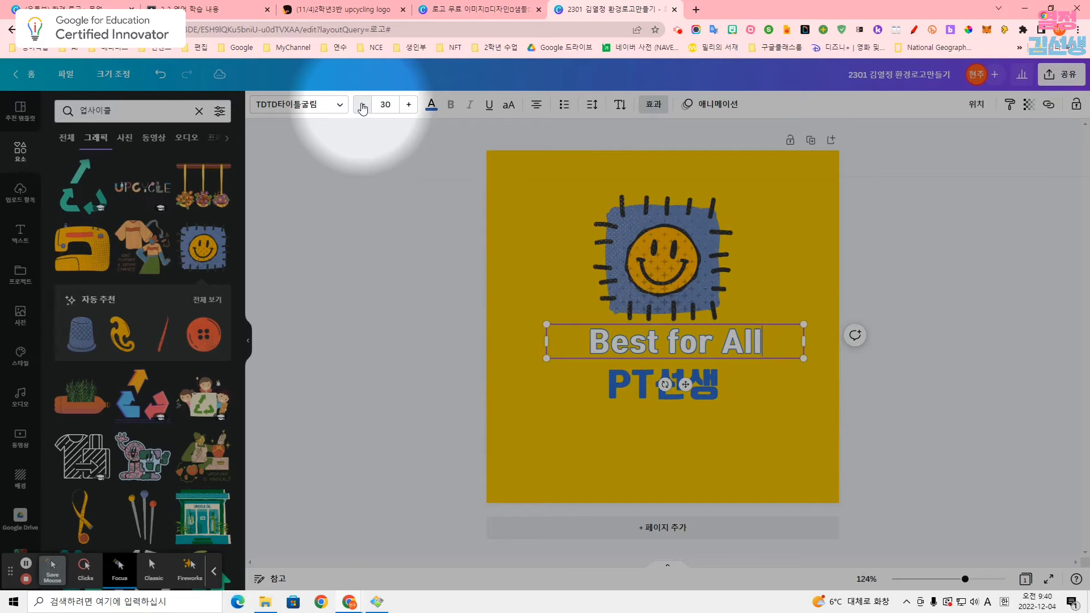
click(363, 106)
click(773, 244)
drag(732, 343, 717, 346)
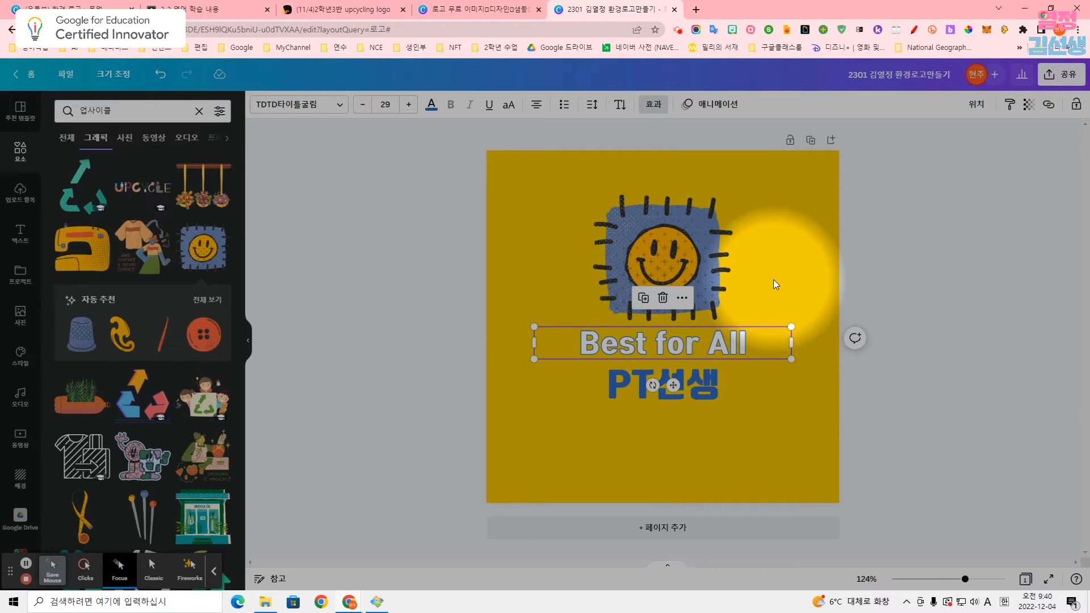
Nudge the smiley patch slightly down and set the "Best for All" text's font to Blueberry.
click(725, 251)
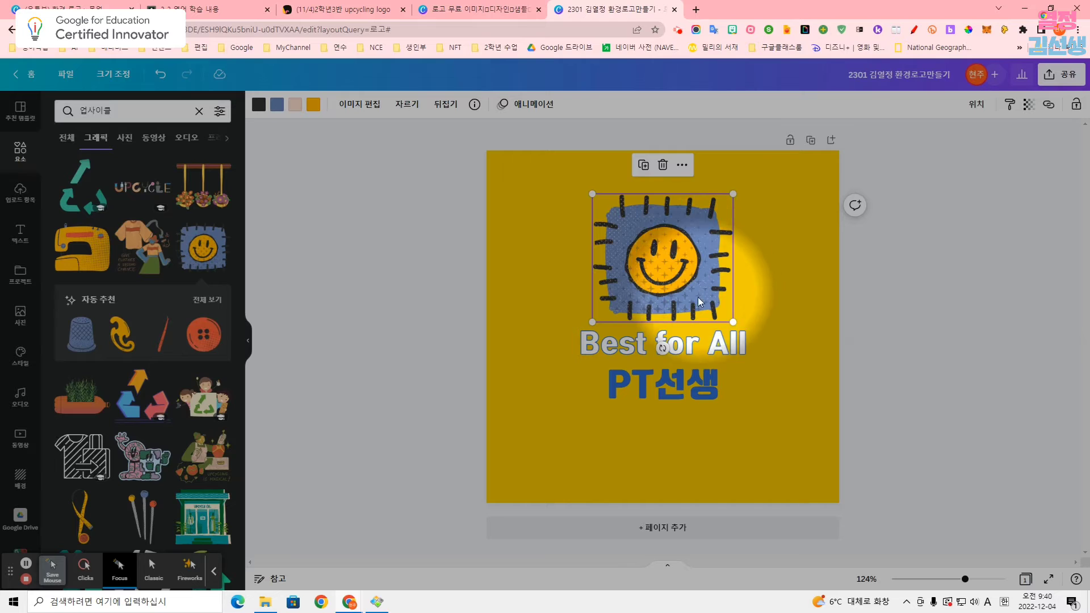
click(658, 344)
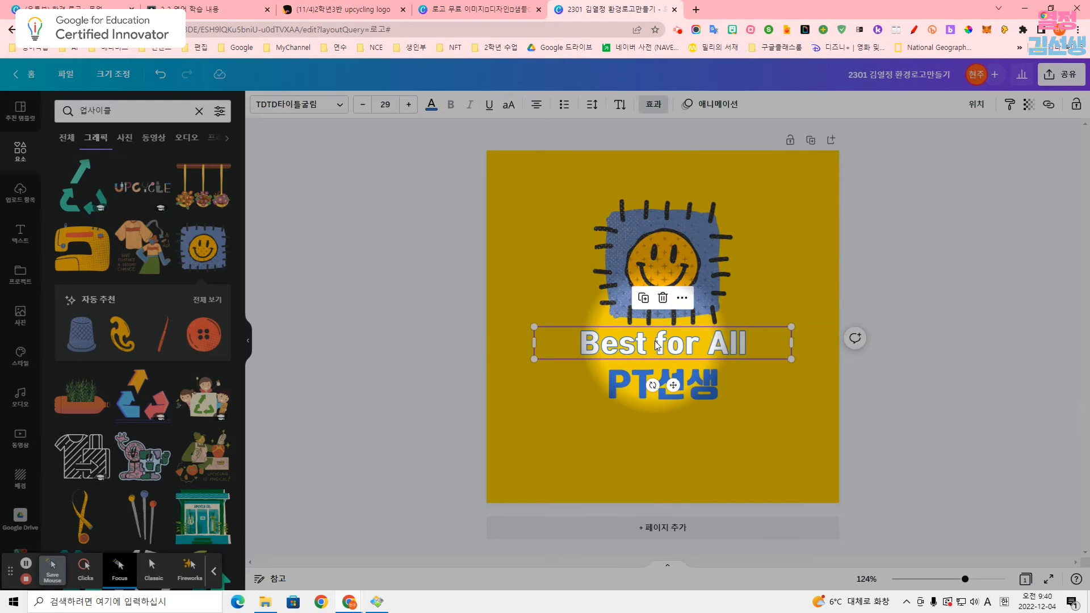
click(337, 111)
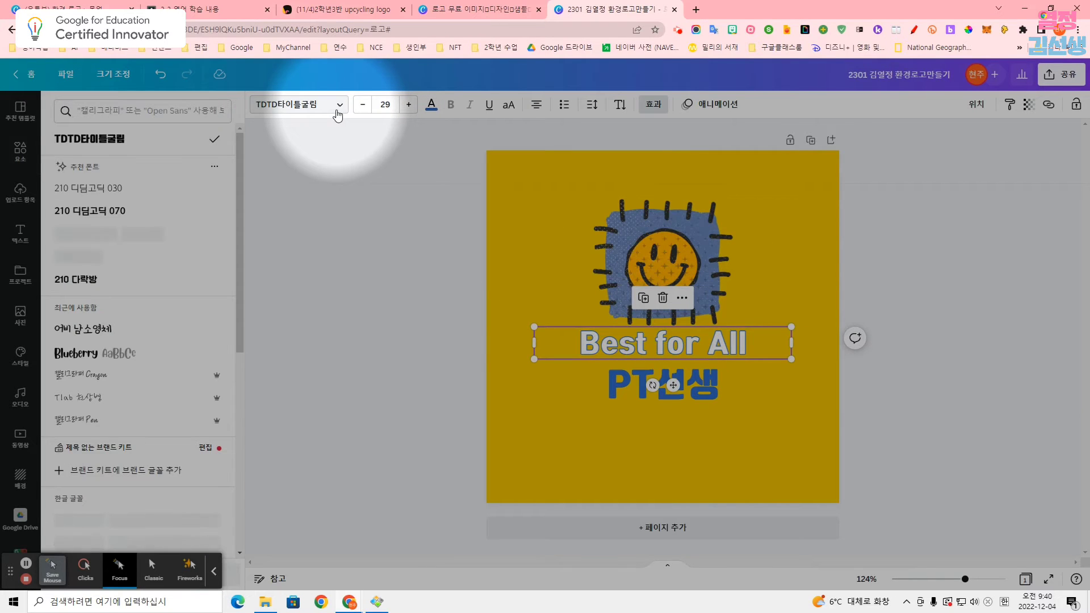
click(91, 353)
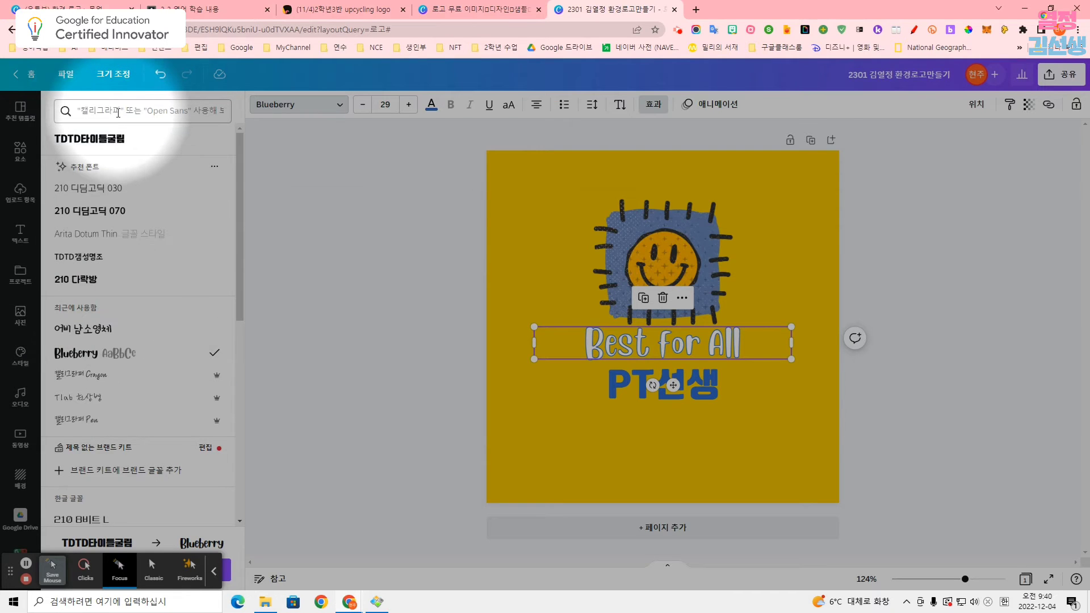
Change the "PT선생" text to "Recycling", widen its box to one line and position it beneath "Best for All".
click(654, 397)
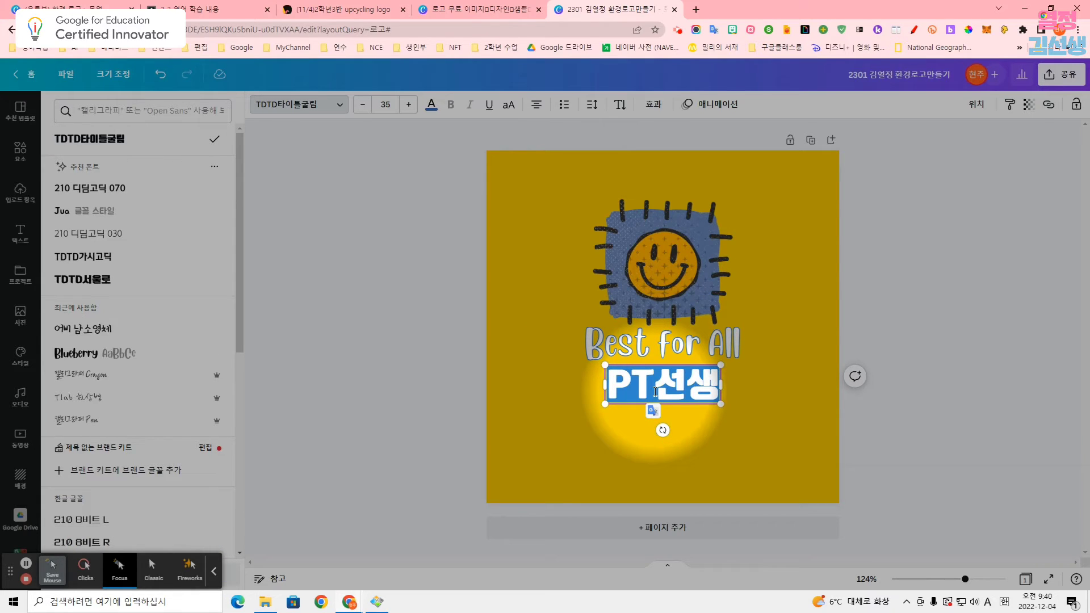
text(Recycling)
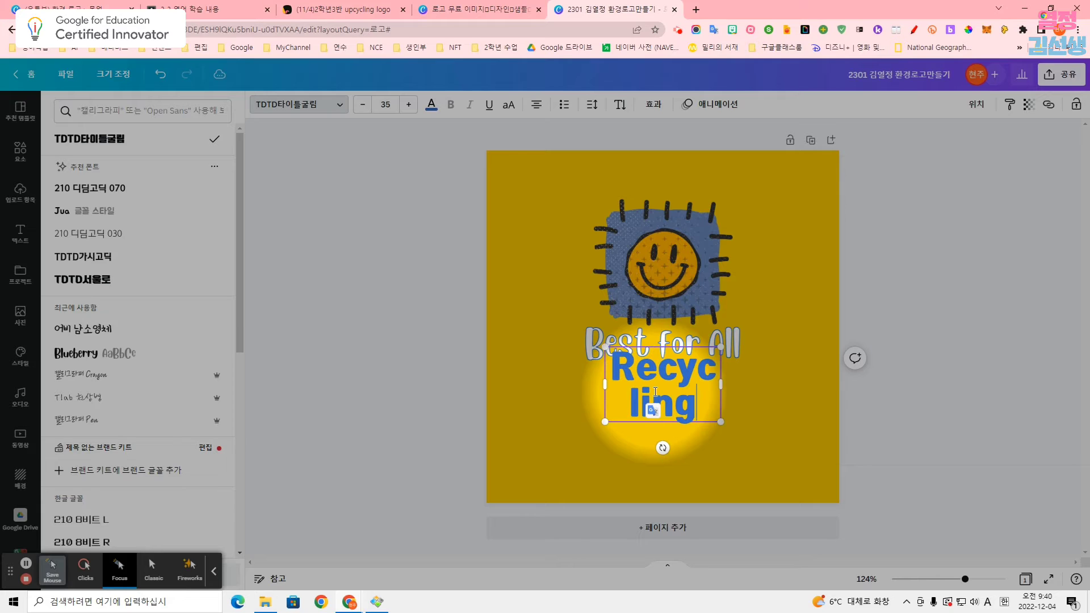
drag(720, 384, 672, 386)
click(800, 307)
click(750, 382)
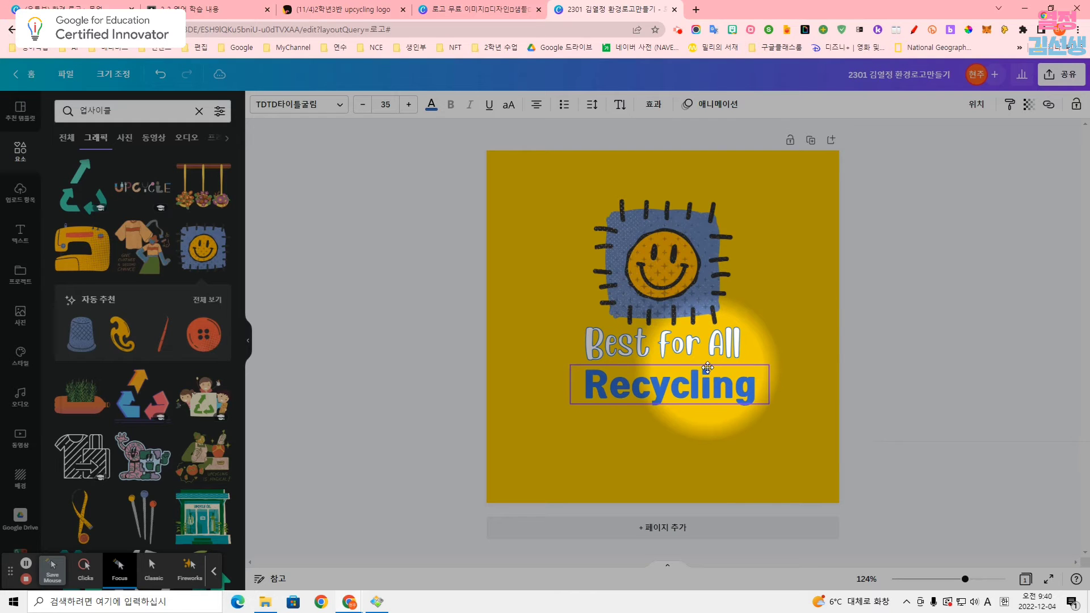
Reduce the "Recycling" text to size 25 and move it up, centred directly beneath "Best for All".
click(363, 104)
click(363, 104)
click(363, 105)
click(362, 104)
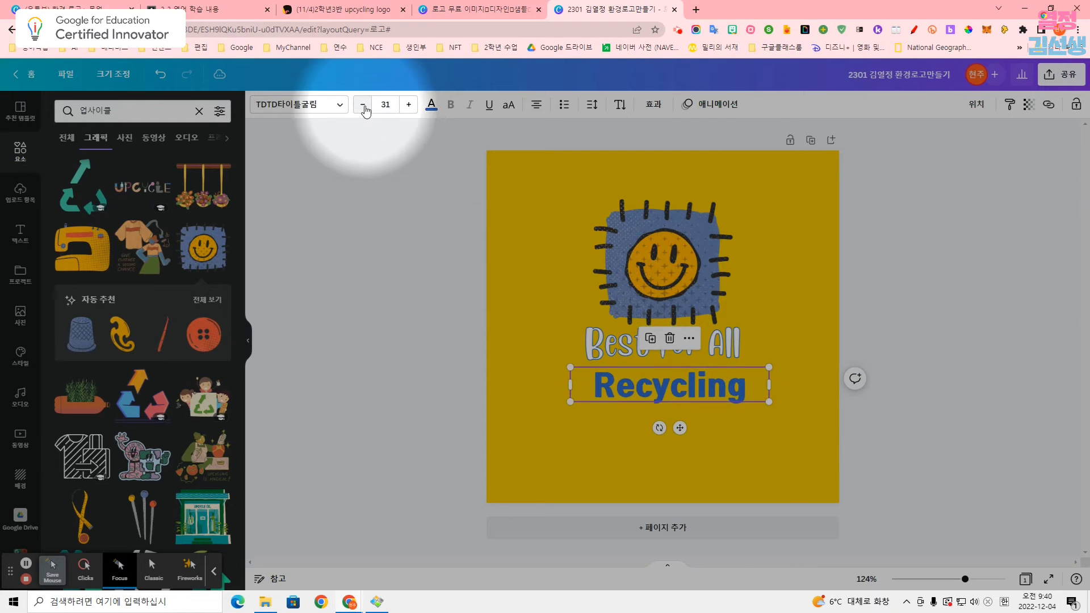
click(363, 104)
click(362, 105)
click(363, 105)
click(362, 104)
click(363, 105)
click(363, 104)
drag(719, 391, 714, 377)
click(85, 566)
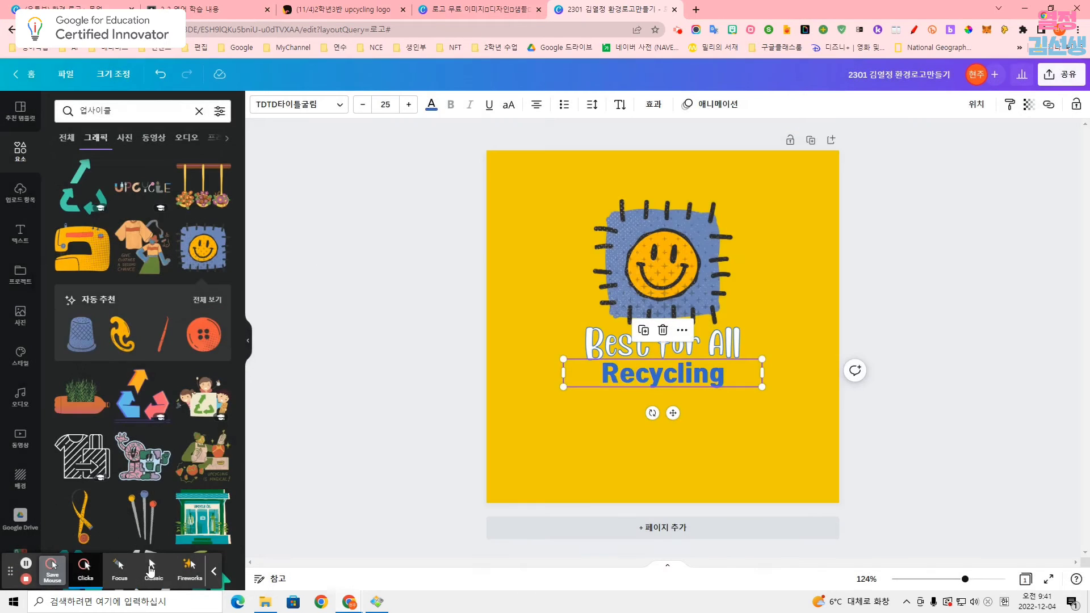
click(1026, 315)
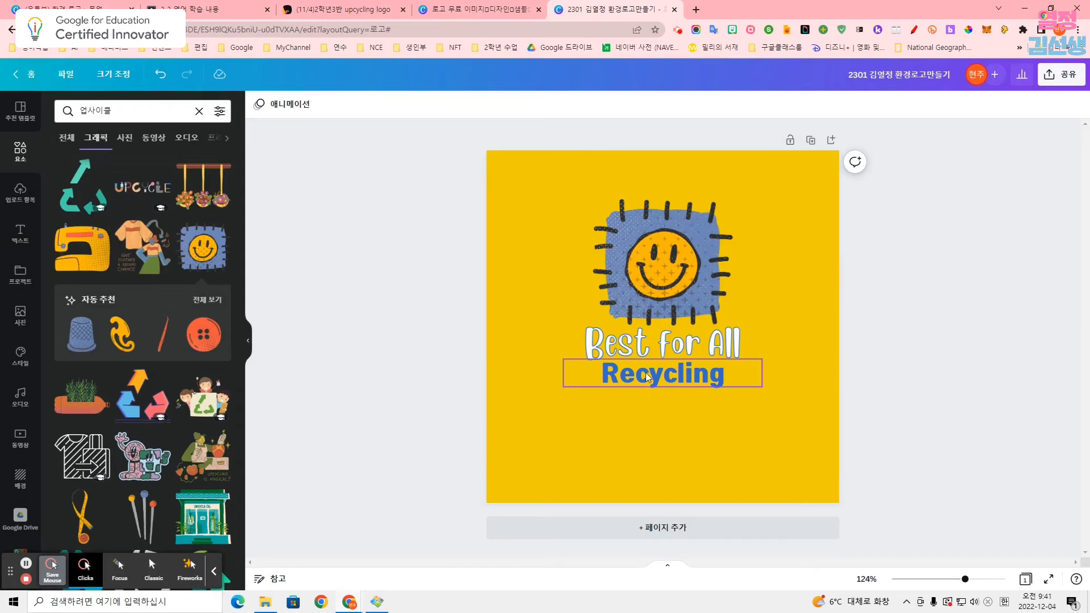
Move the "Recycling" and "Best for All" texts slightly down to leave a gap beneath the smiley patch.
drag(648, 377, 650, 391)
click(626, 350)
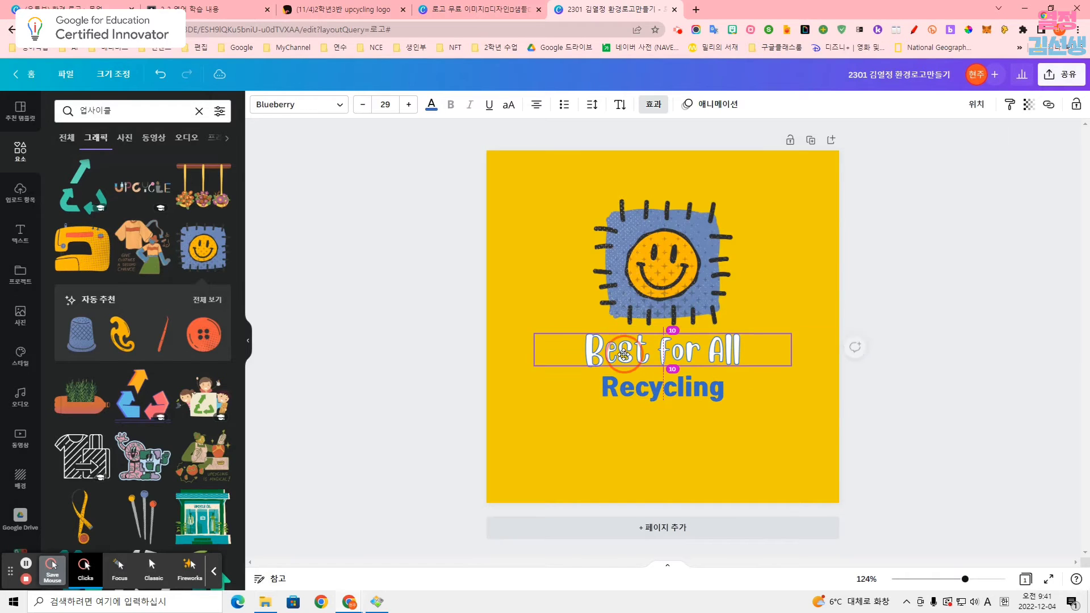
drag(681, 215, 681, 215)
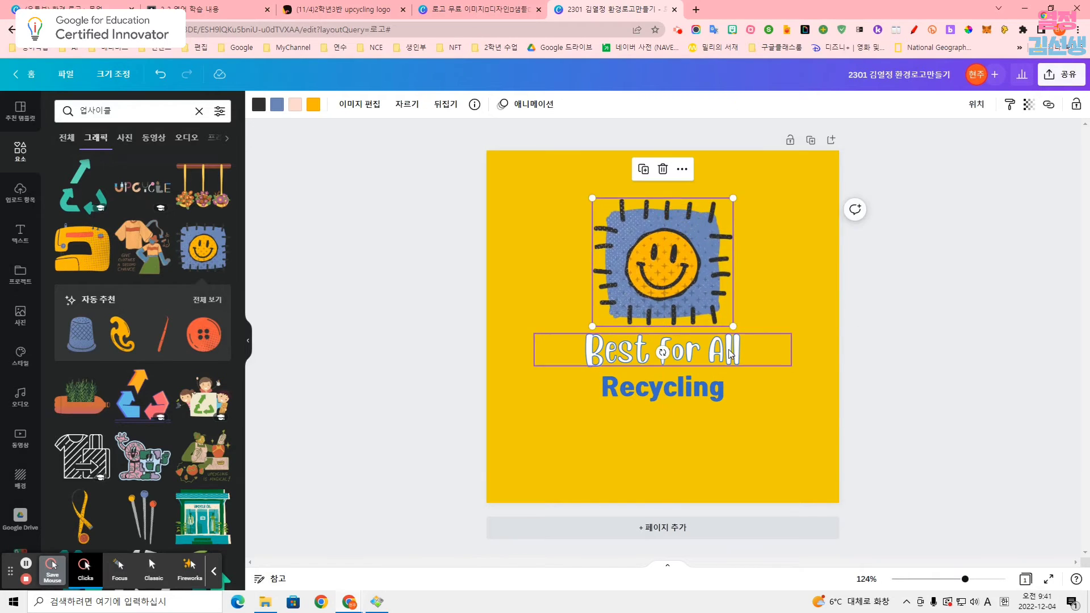
drag(730, 348, 730, 355)
click(962, 280)
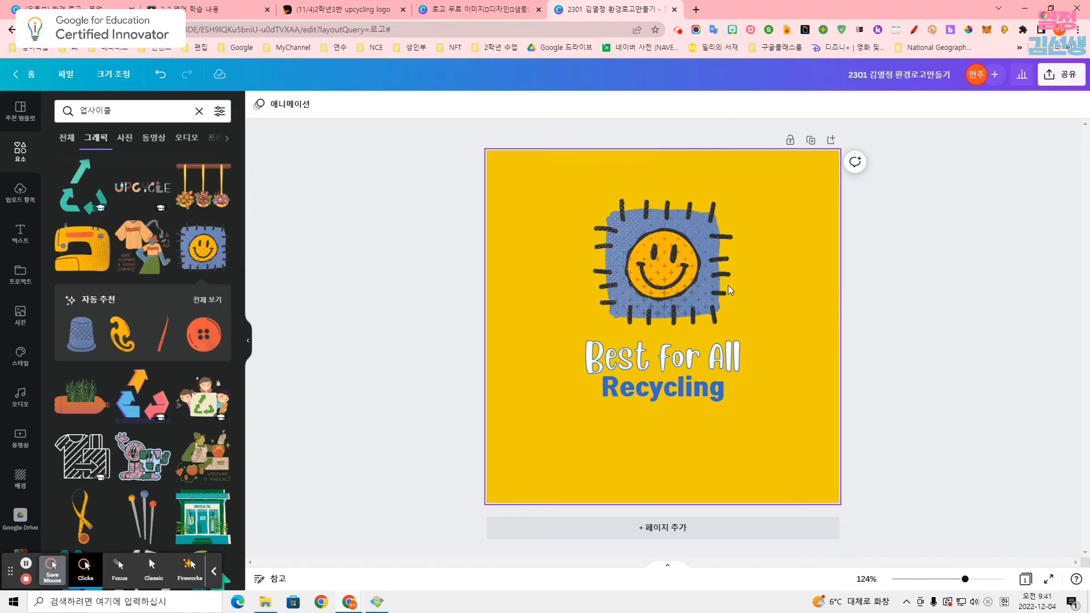
Shift the smiley patch, "Recycling" and "Best for All" slightly lower on the canvas, keeping the texts stacked beneath the patch.
click(680, 278)
drag(683, 280, 677, 293)
drag(668, 400, 662, 409)
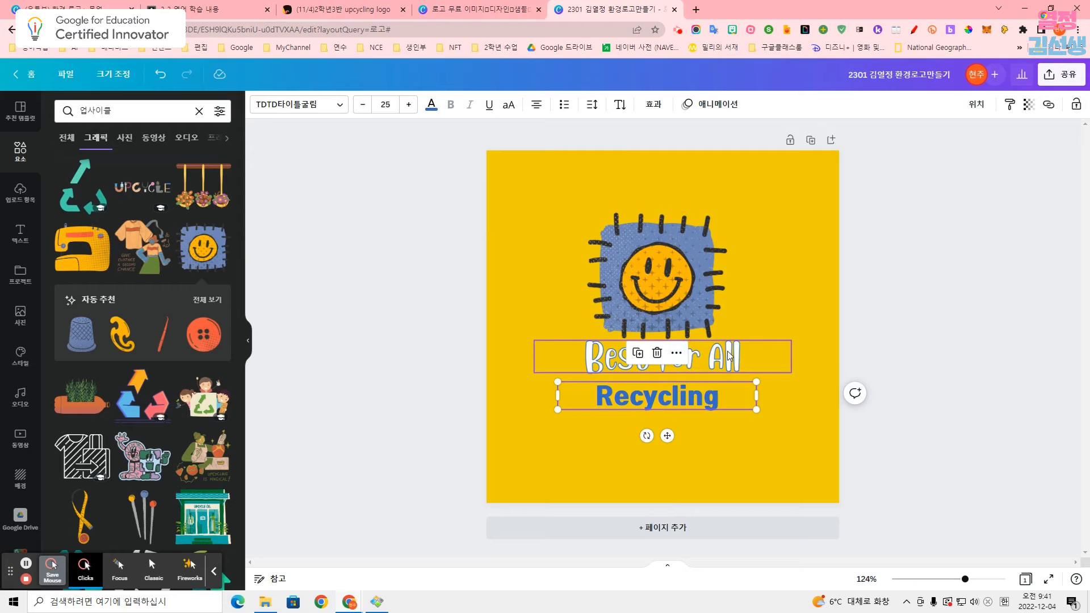
drag(729, 356, 728, 360)
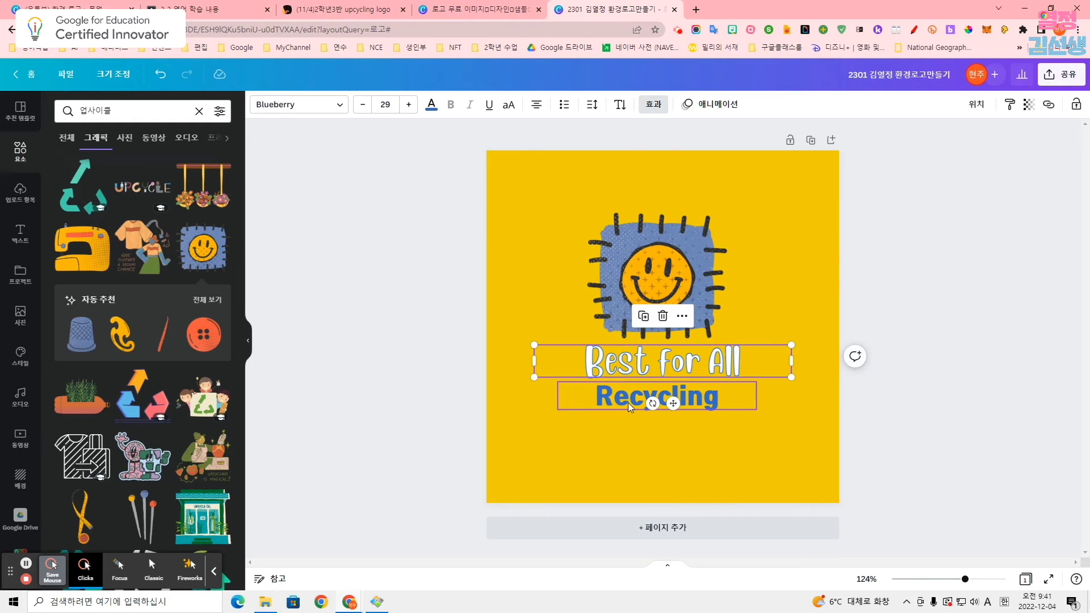
click(628, 403)
click(765, 393)
click(688, 403)
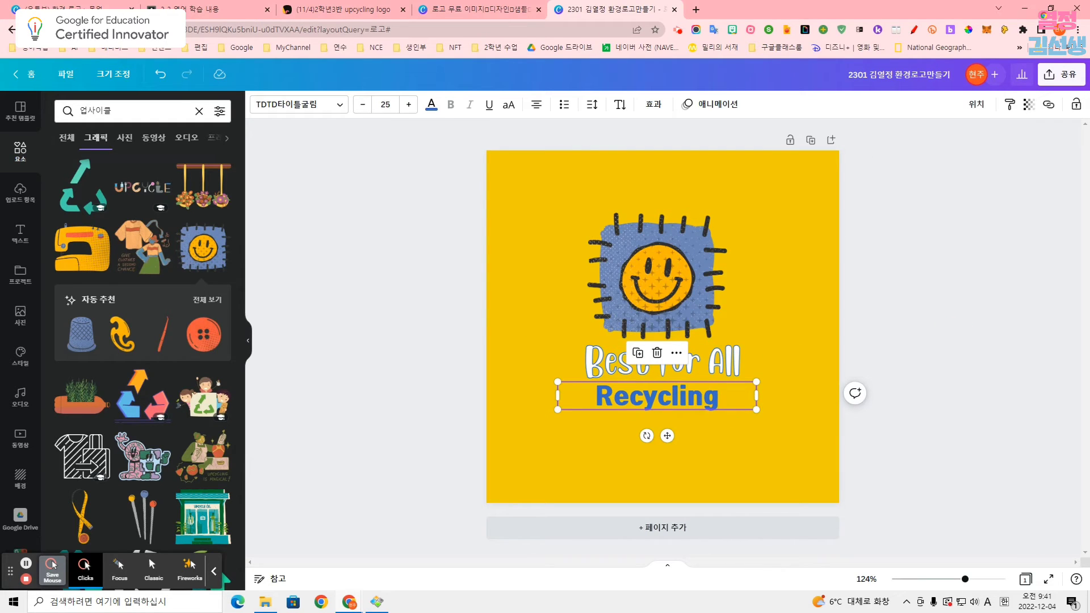
click(913, 329)
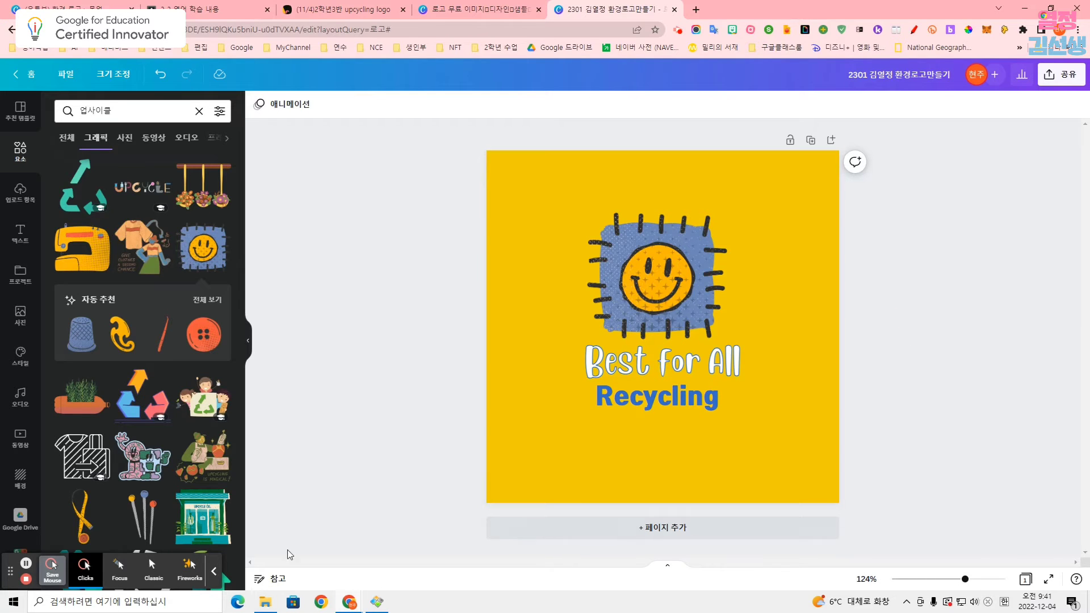
click(118, 560)
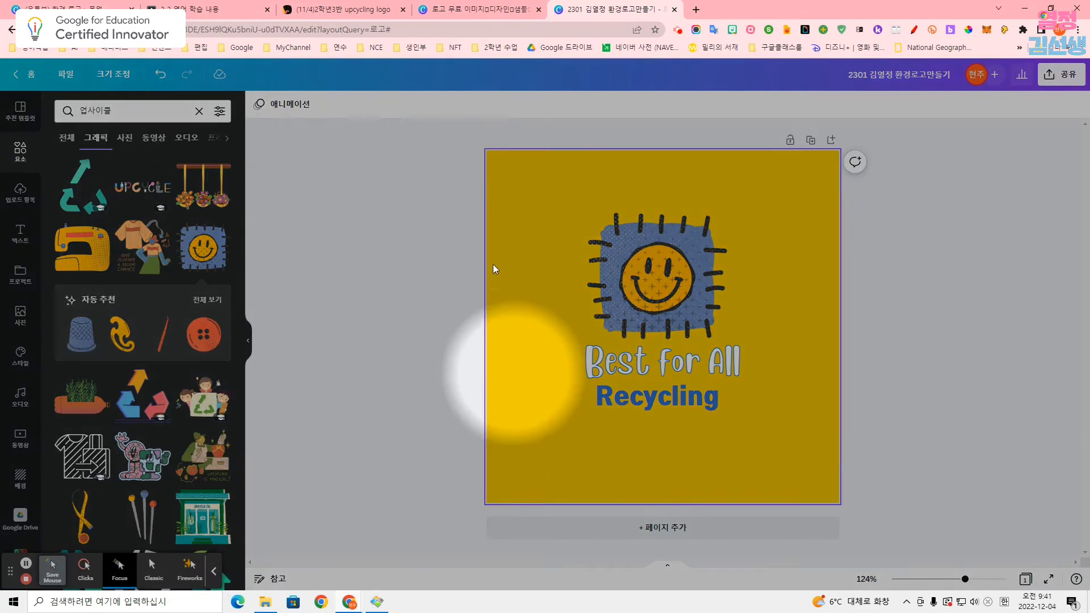
click(1073, 78)
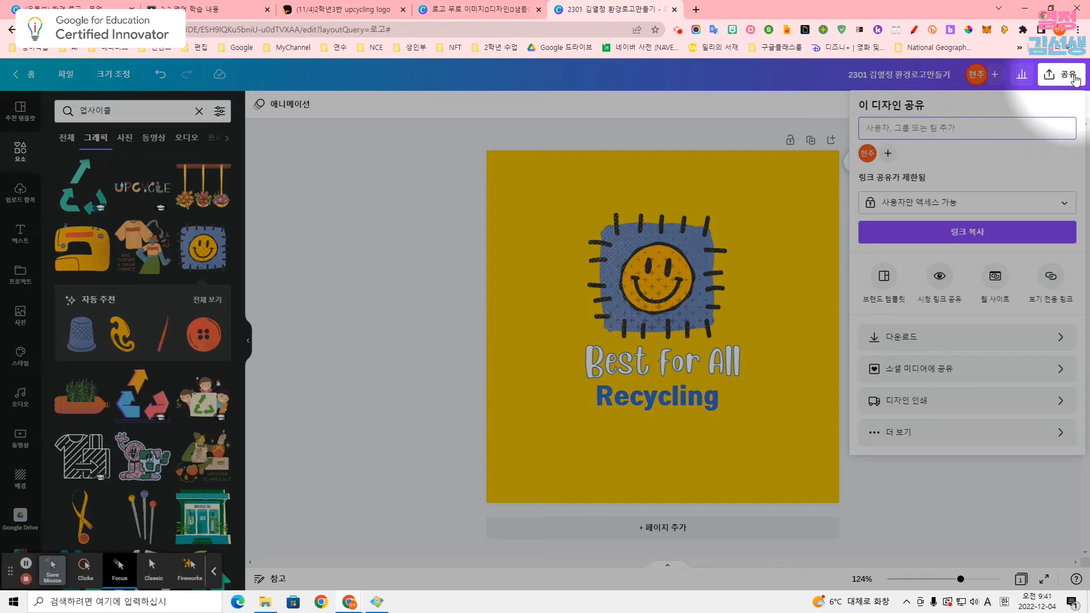
click(907, 340)
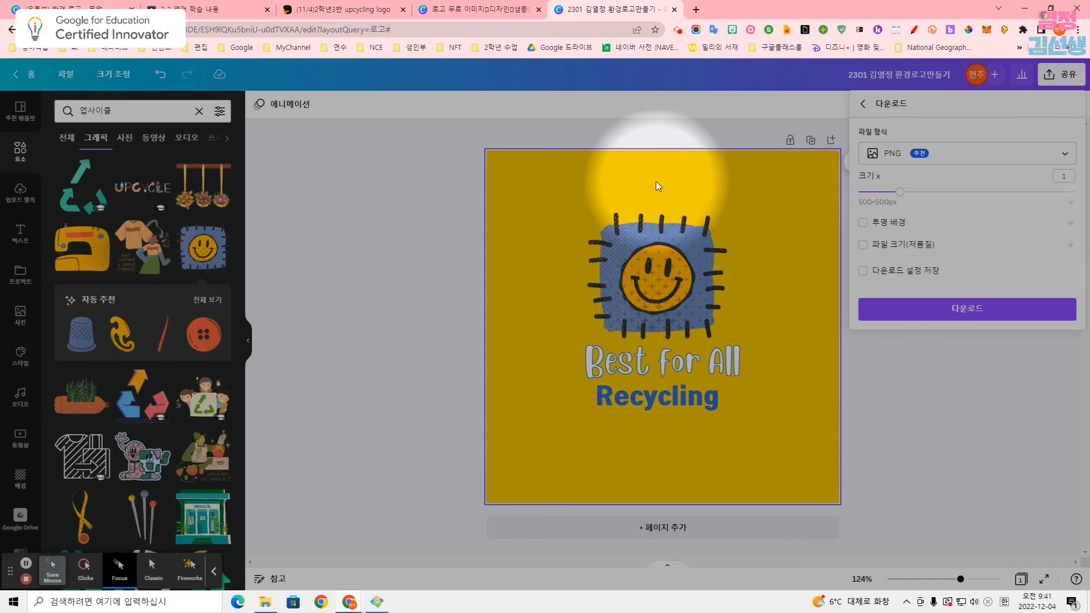
click(85, 565)
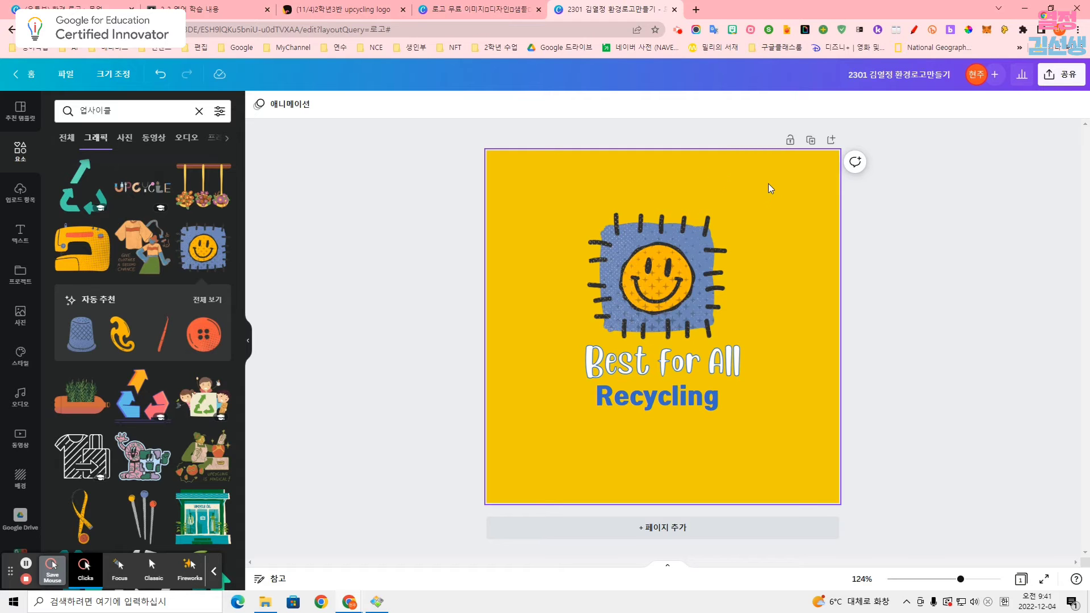
Download the finished logo as a PNG file and dismiss the sharing pop-up.
click(118, 567)
click(1060, 74)
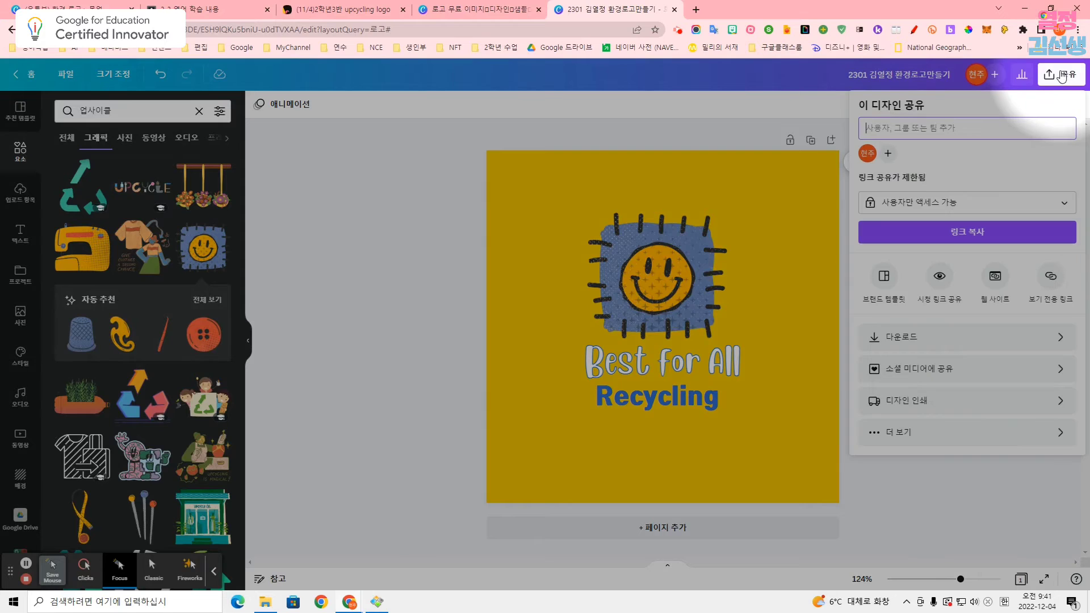
click(920, 334)
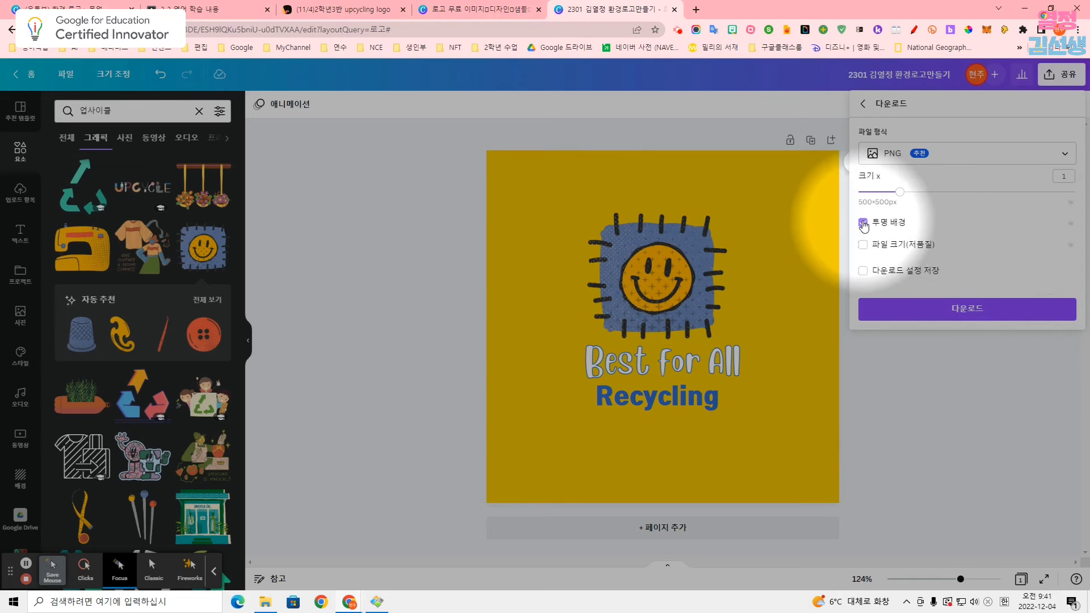
click(983, 310)
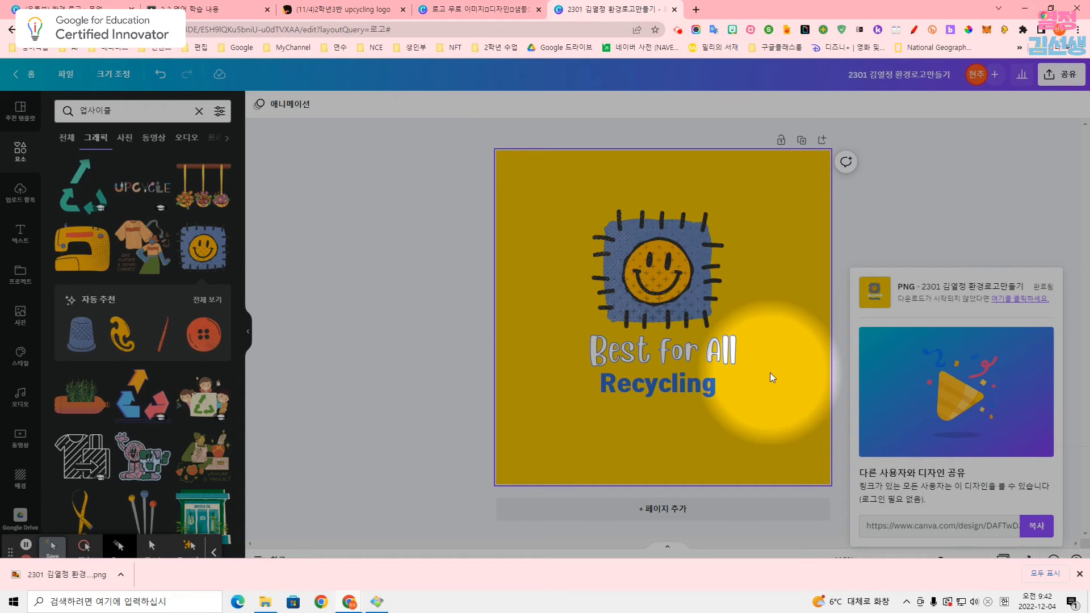
click(999, 242)
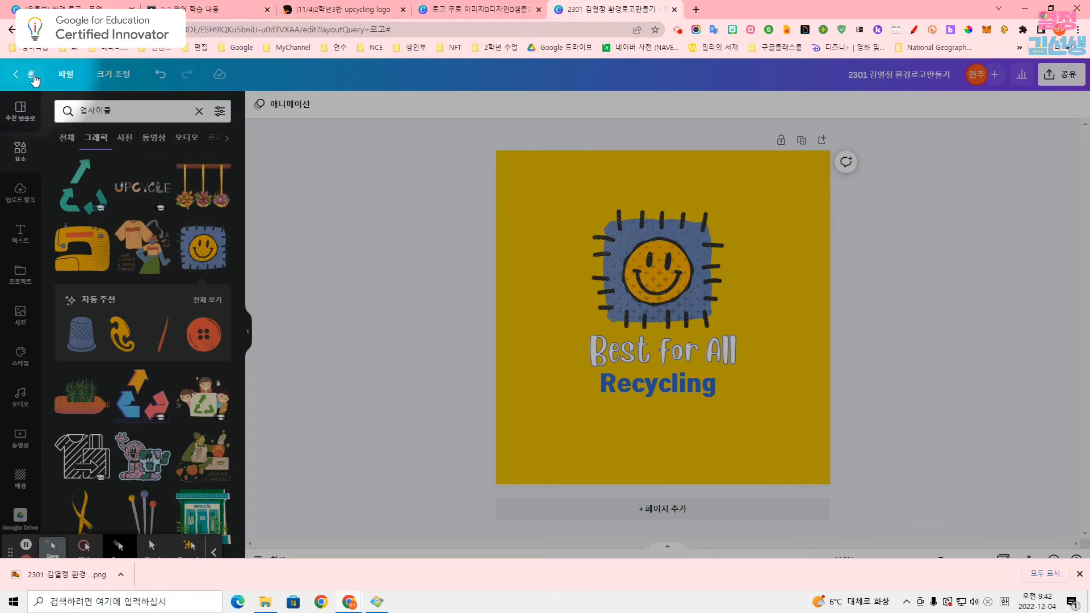
Leave the logo design for the Canva home page, open Smartmockups and dismiss the browser's download bar.
click(24, 73)
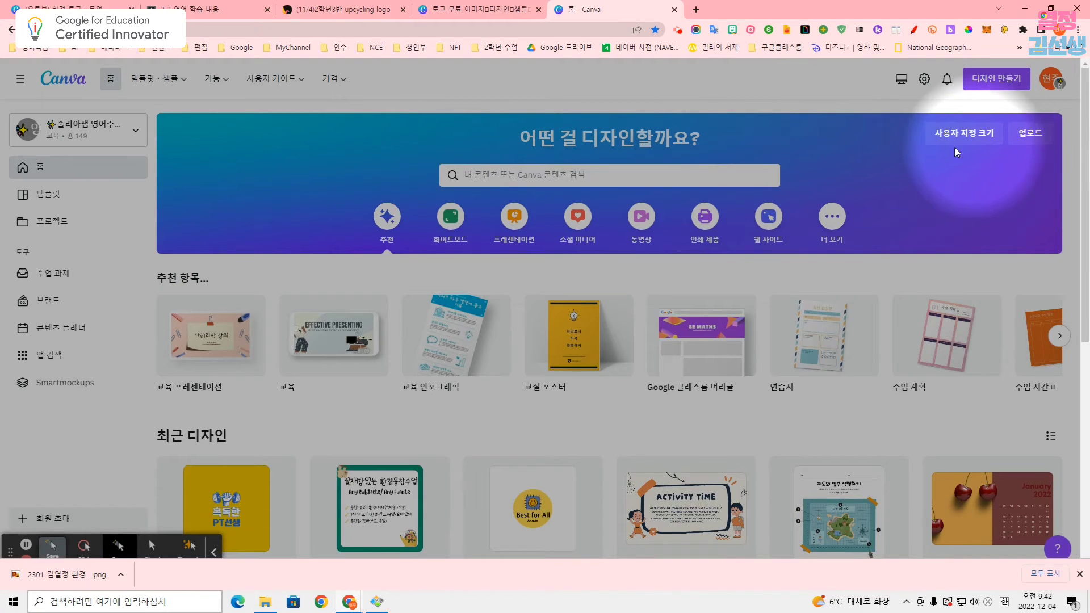
mouse_move(124, 85)
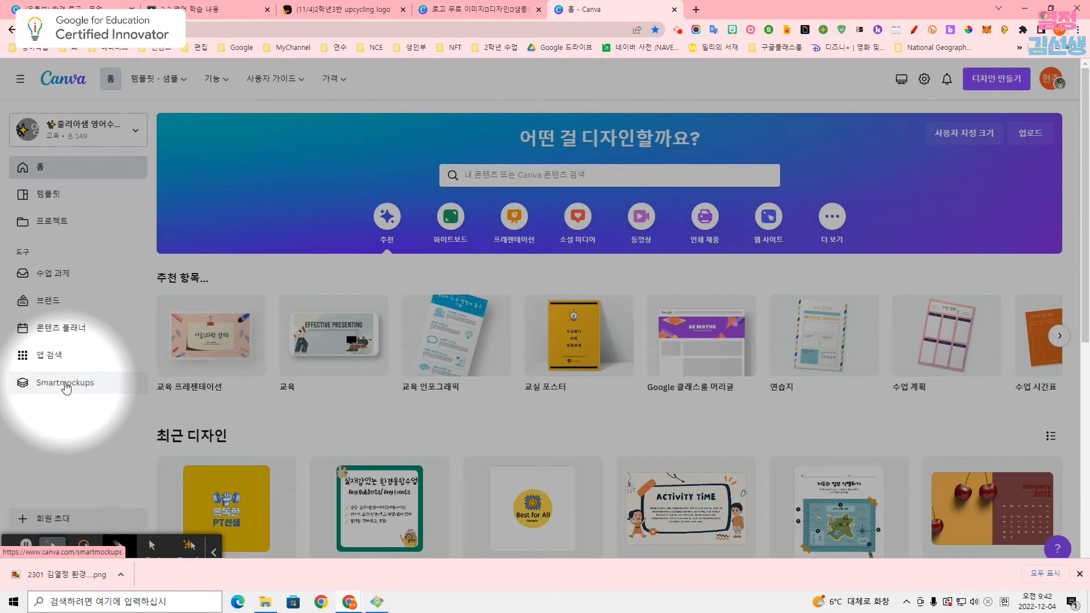
click(58, 386)
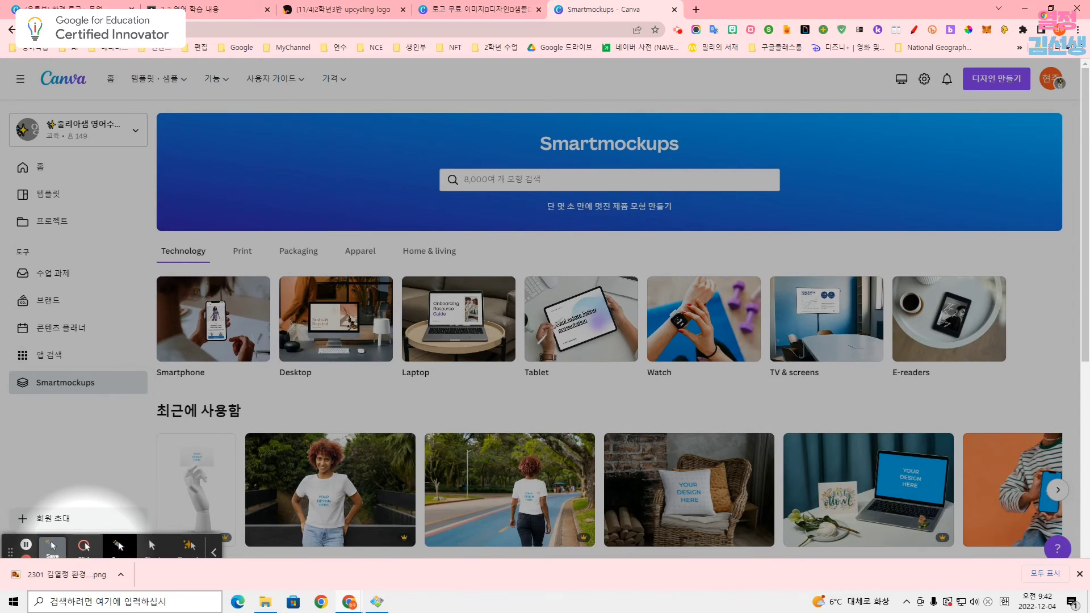
click(1080, 574)
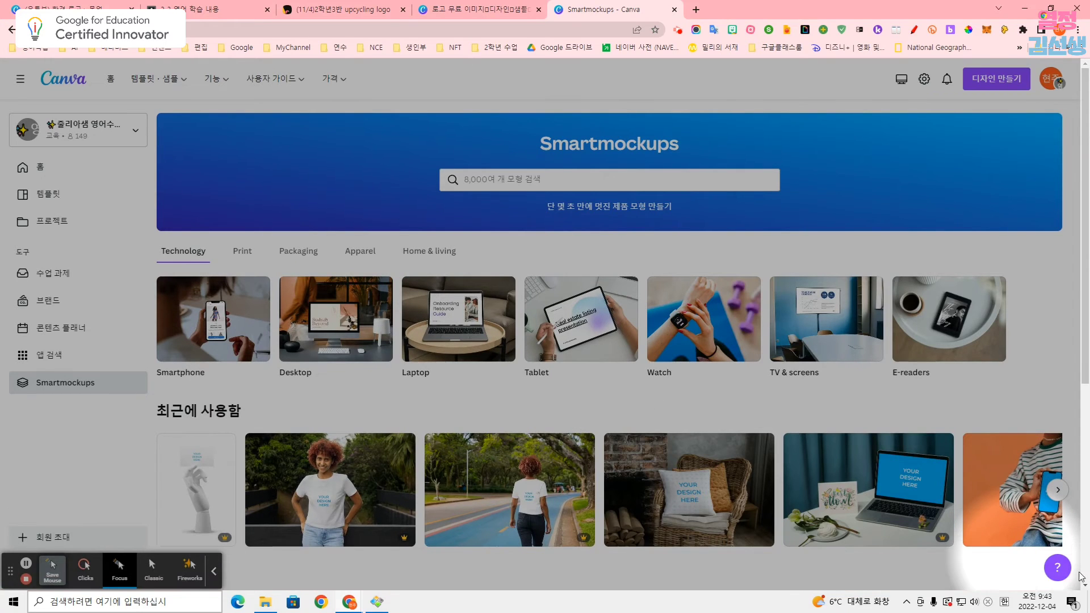
click(84, 561)
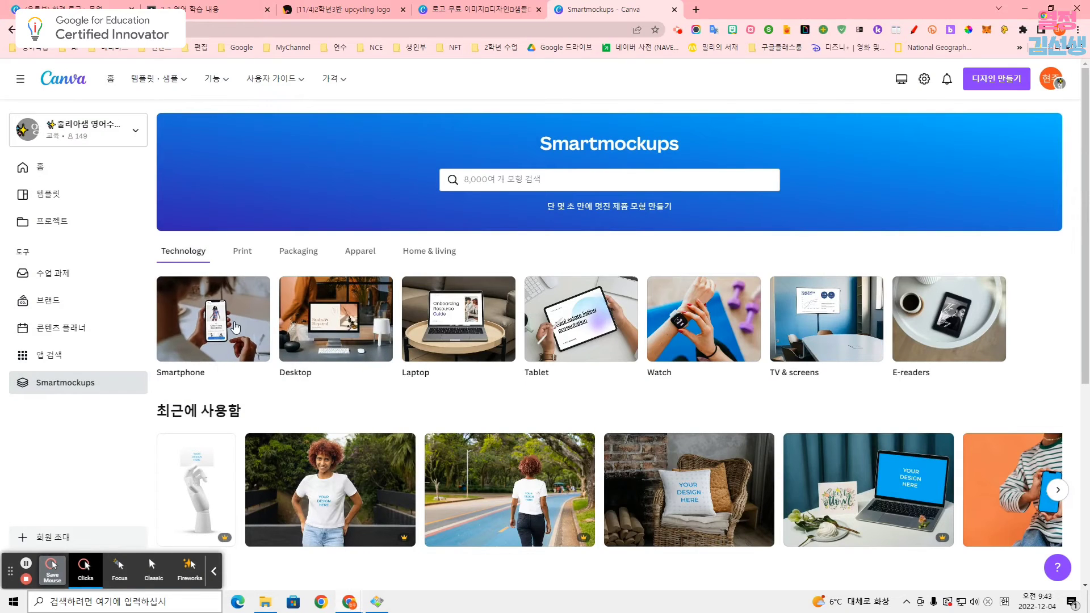
Browse the Print, Packaging and Apparel product categories in Smartmockups.
click(241, 251)
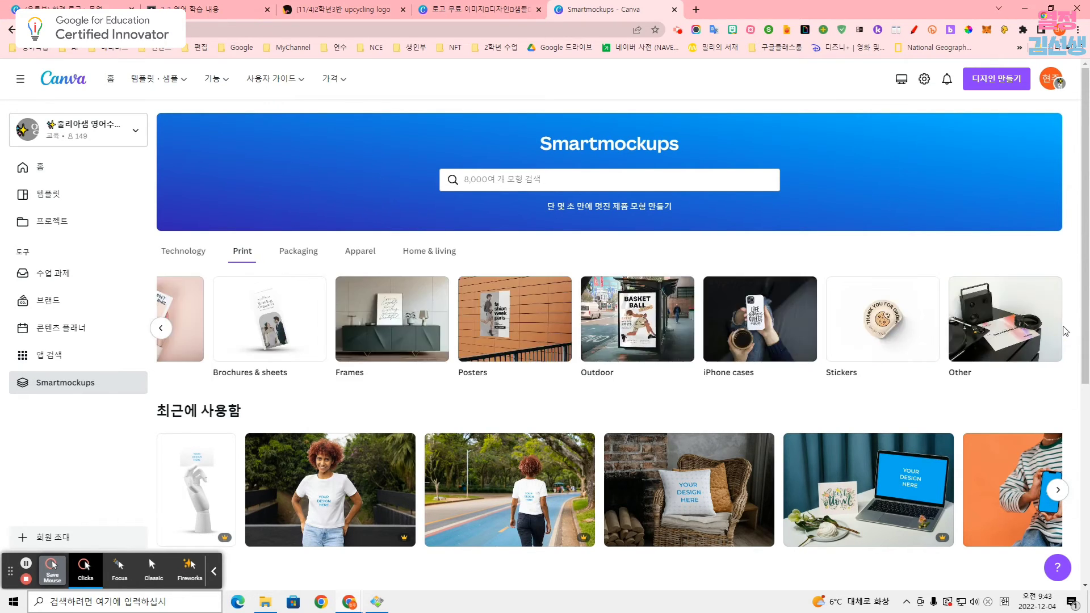
click(1057, 328)
scroll(815, 397, down, 1)
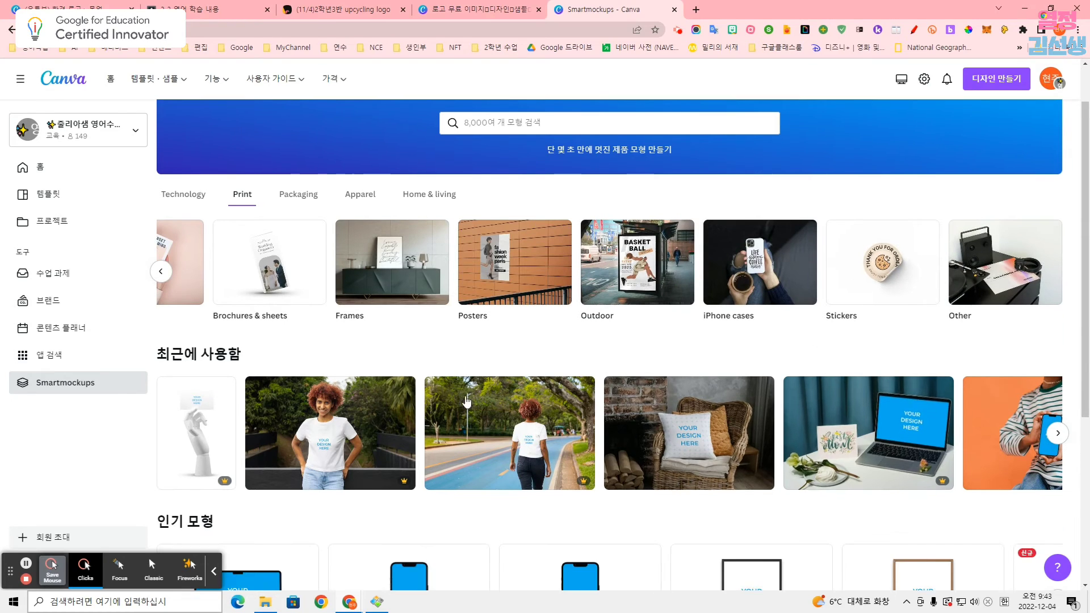
click(298, 197)
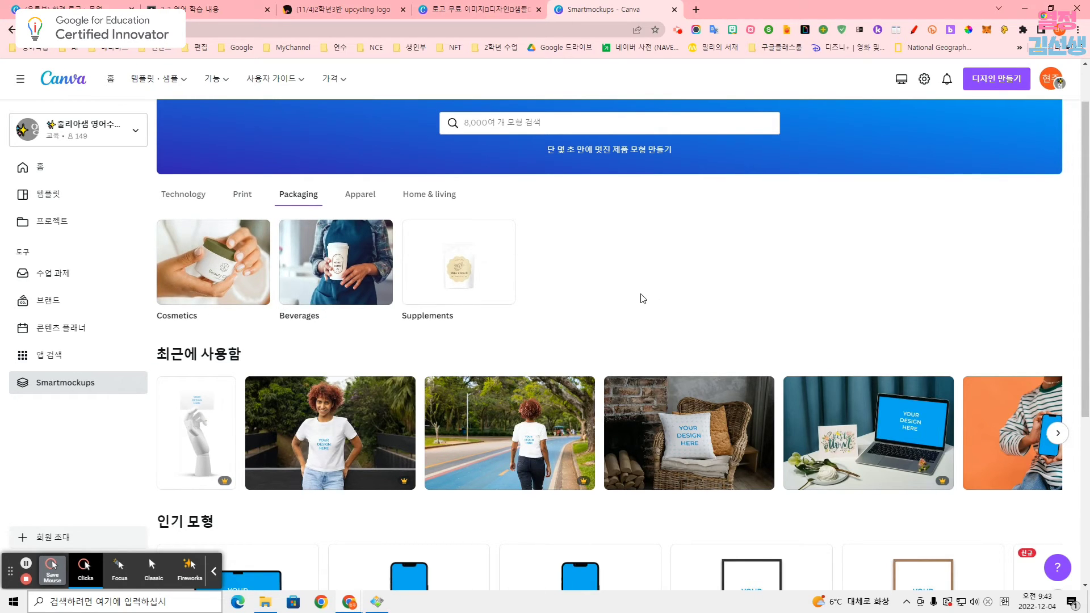
click(366, 197)
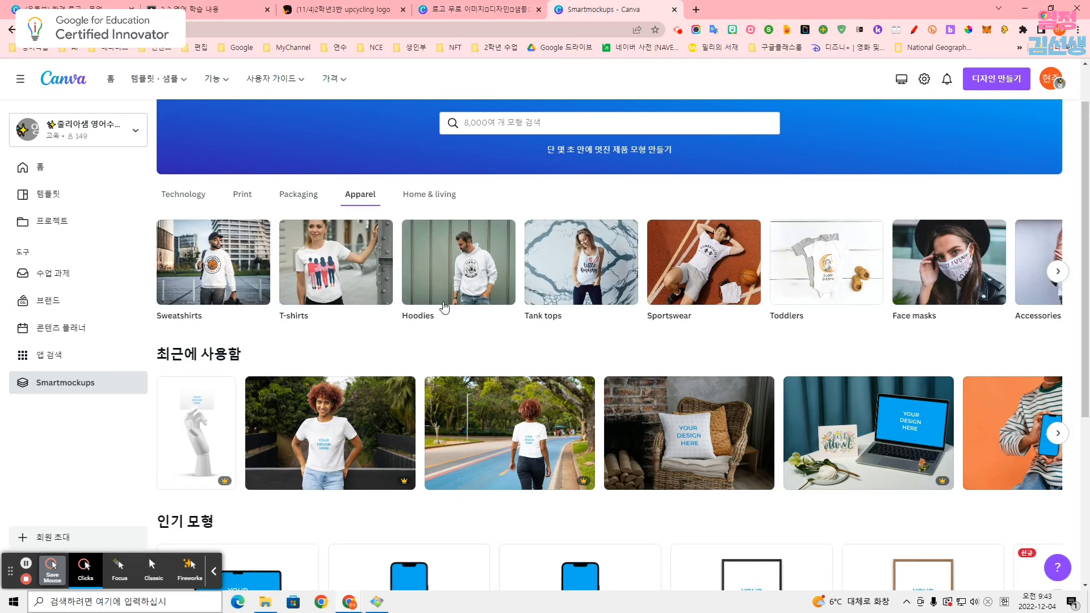
Look through the Face masks mockup collection and return to the Smartmockups overview.
click(967, 277)
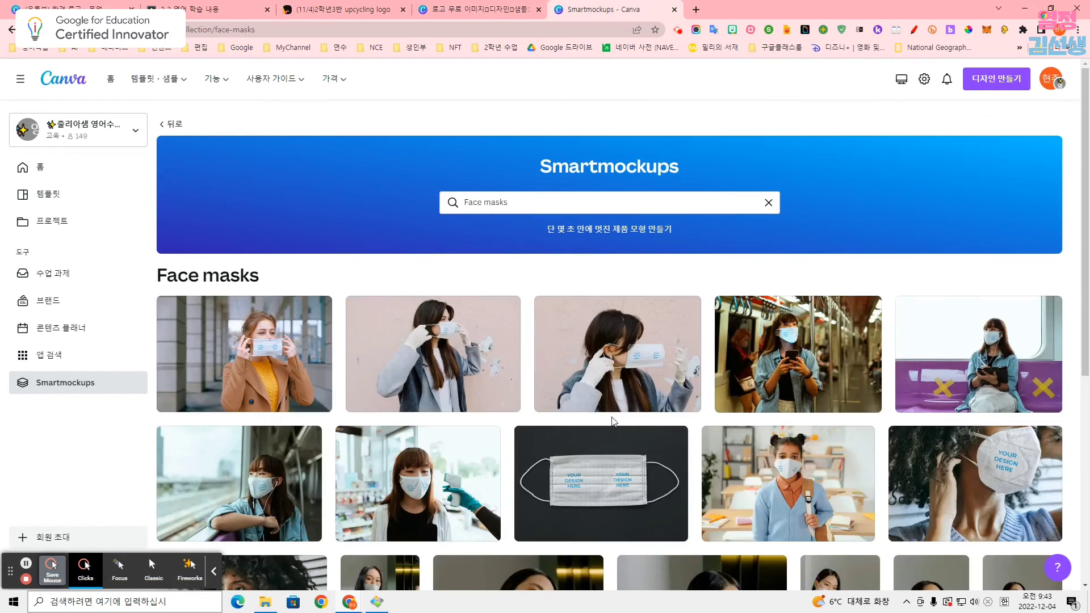
scroll(817, 383, down, 4)
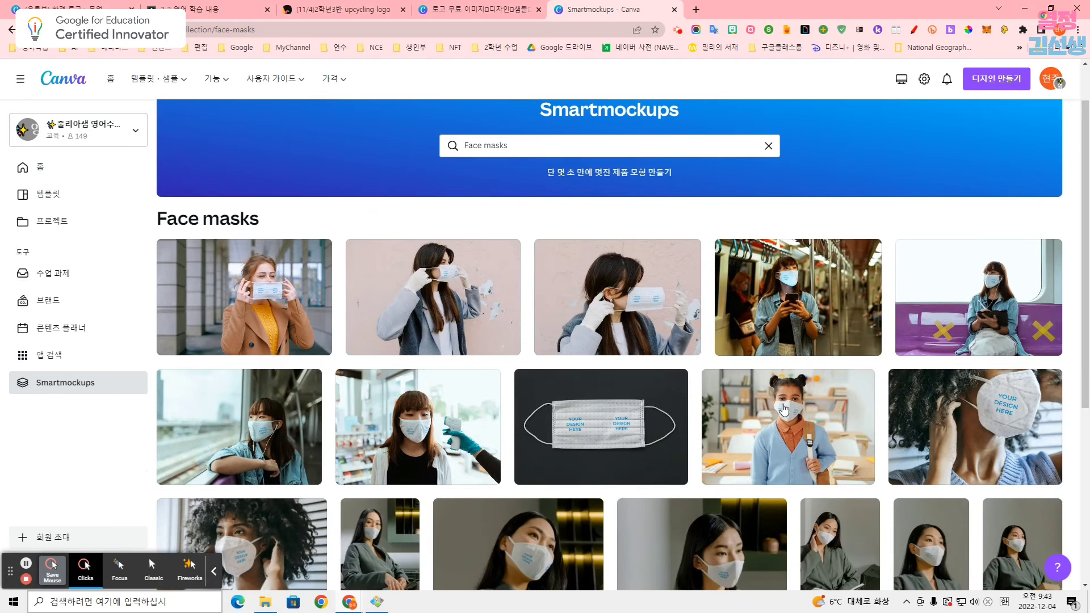
scroll(783, 411, down, 1)
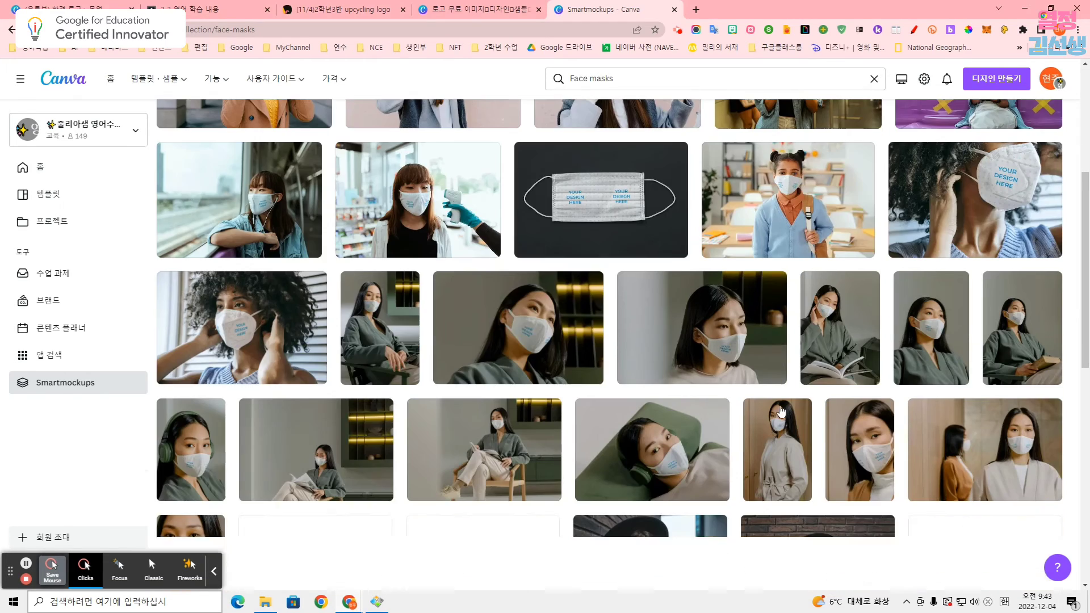
scroll(780, 411, up, 5)
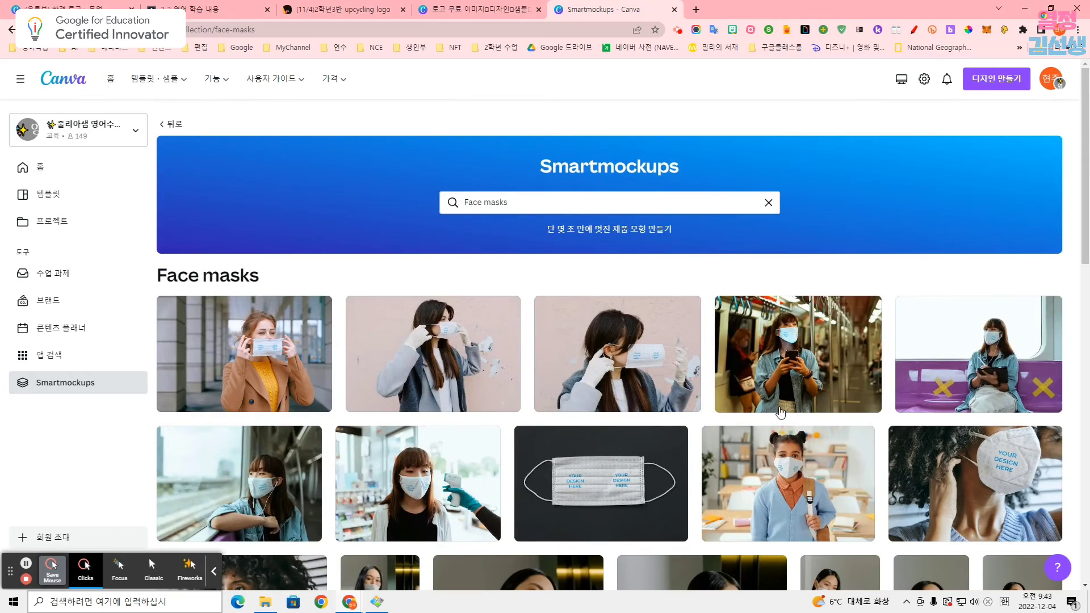
mouse_move(159, 78)
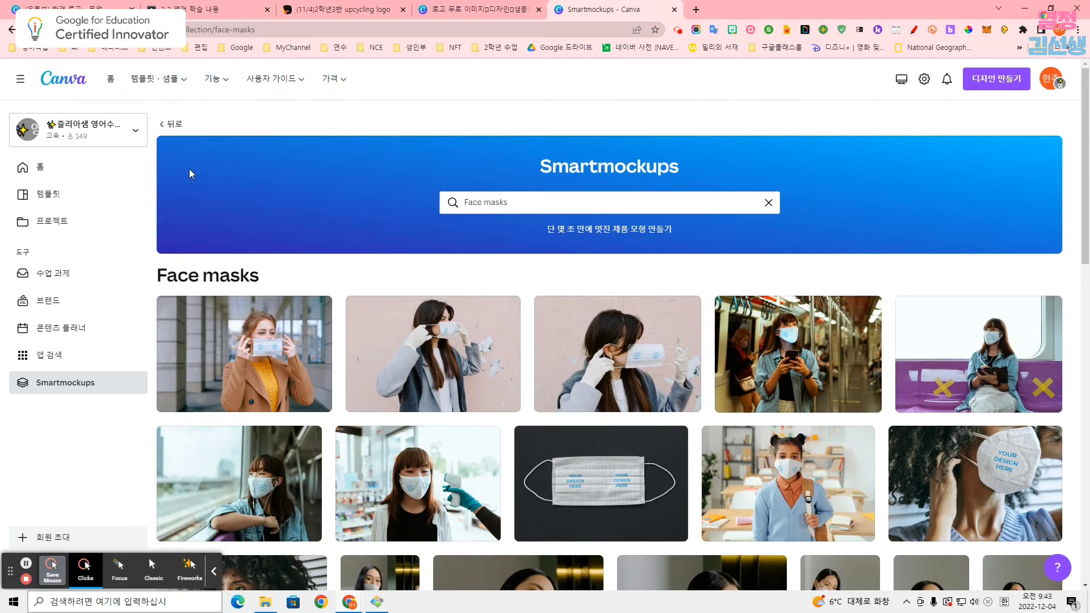
click(171, 124)
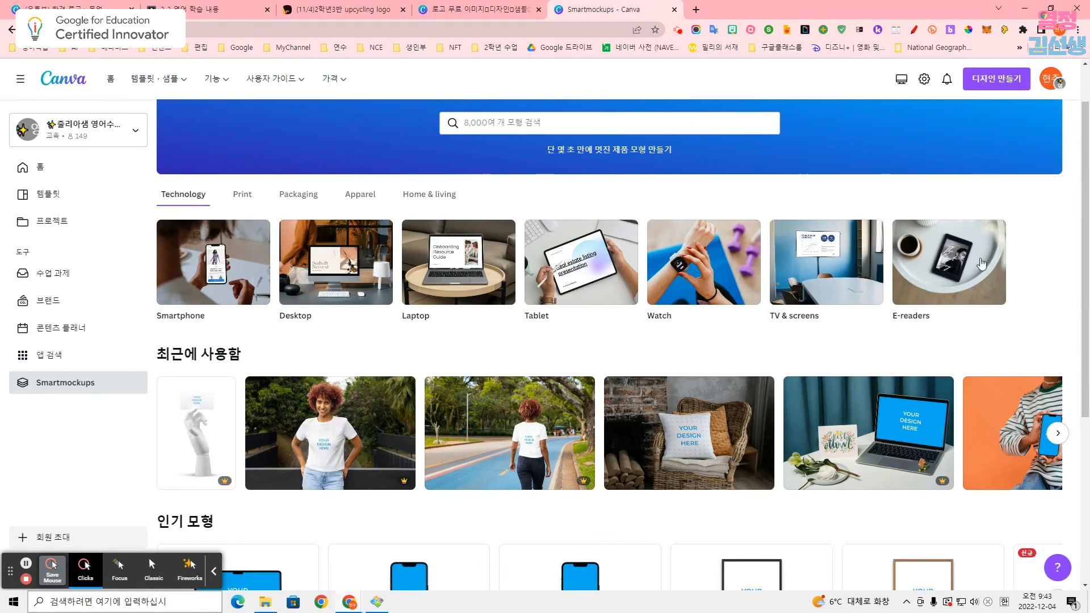
Check the Apparel and the Home & living mockup categories for suitable products.
scroll(1041, 261, down, 1)
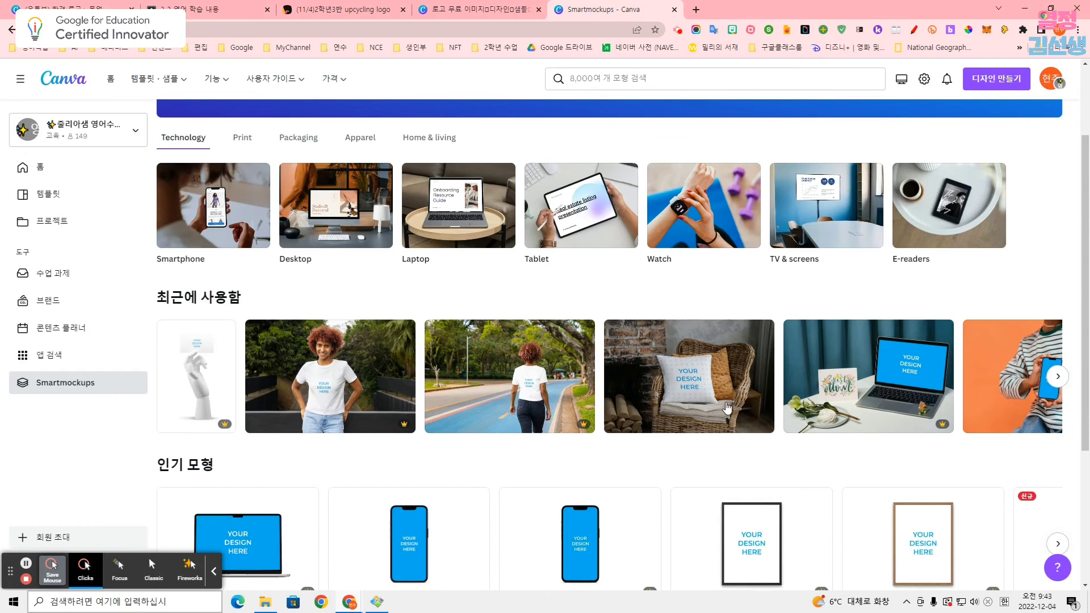
click(368, 143)
click(432, 144)
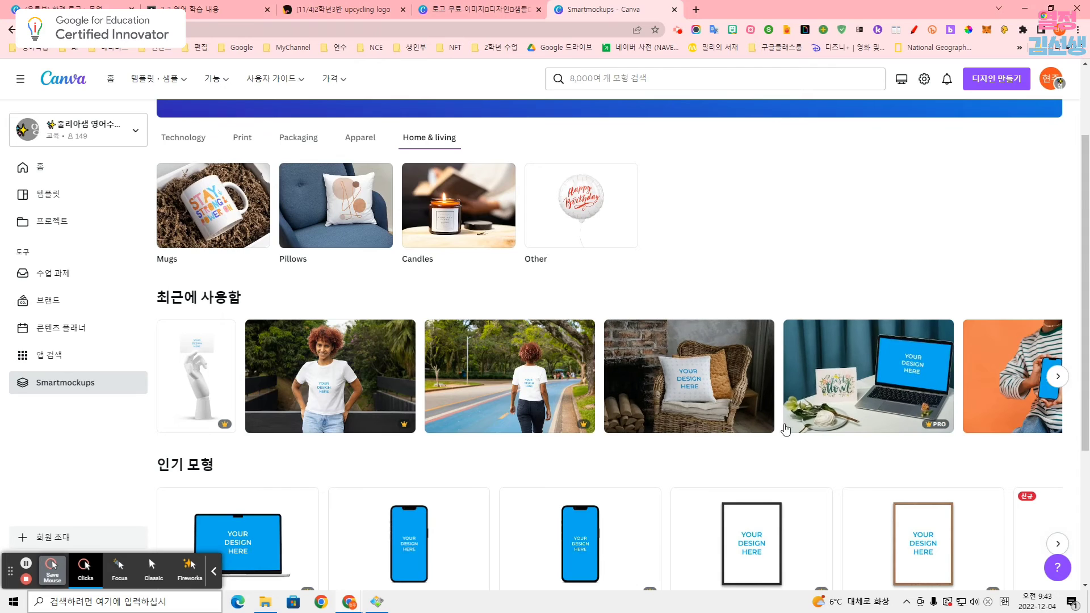
Look over the Home & living, Technology and Print mockup categories in Smartmockups.
scroll(877, 425, down, 3)
scroll(879, 425, up, 3)
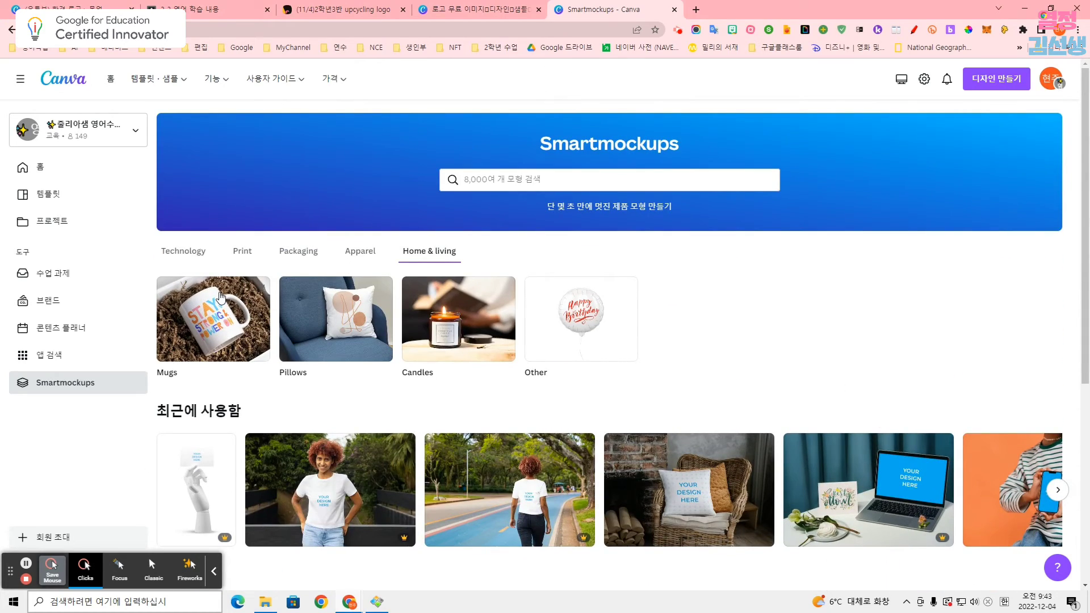
click(187, 253)
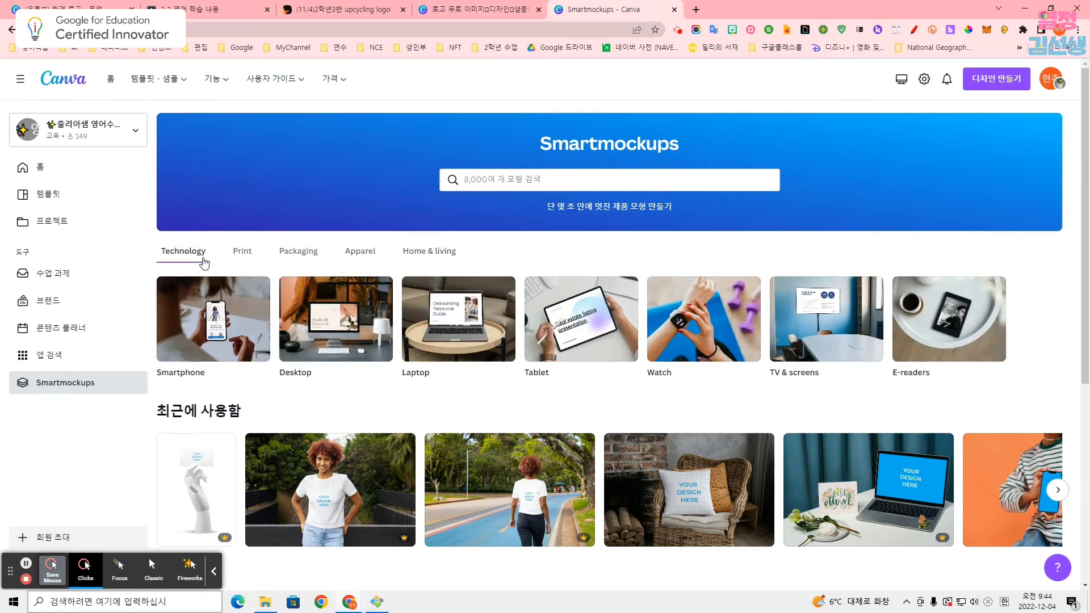
click(253, 253)
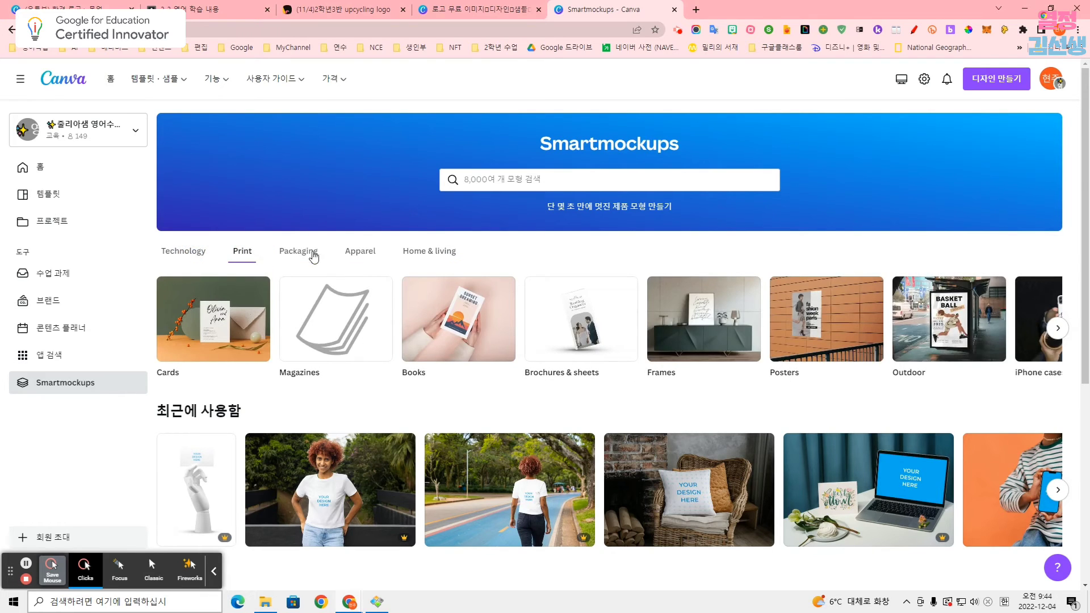
Browse the T-shirts collection under Apparel and choose the mockup of the woman leaning on a stone railing by the water.
click(364, 255)
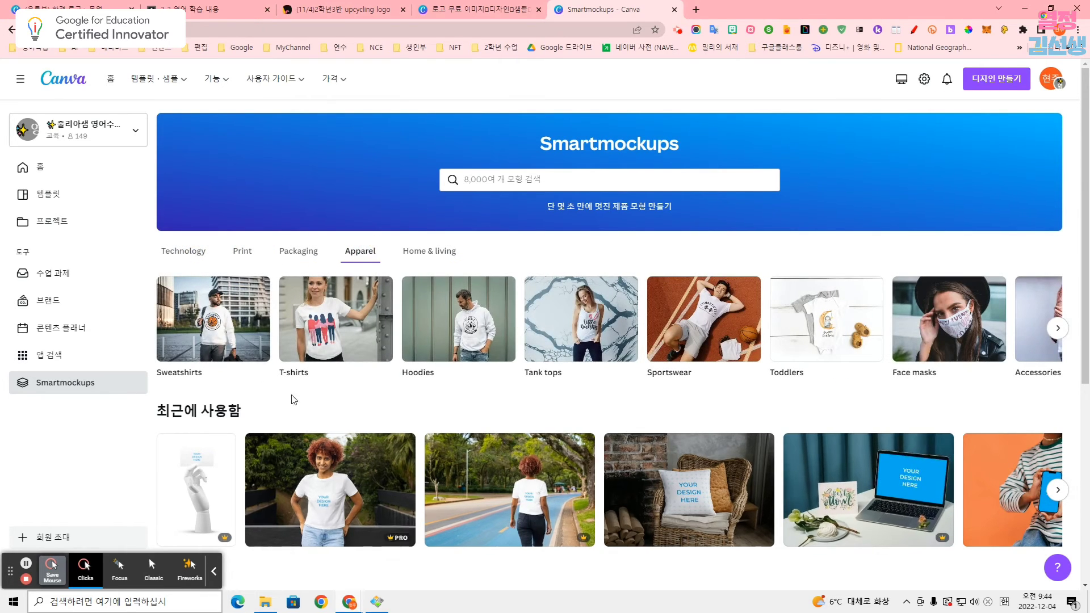
click(345, 326)
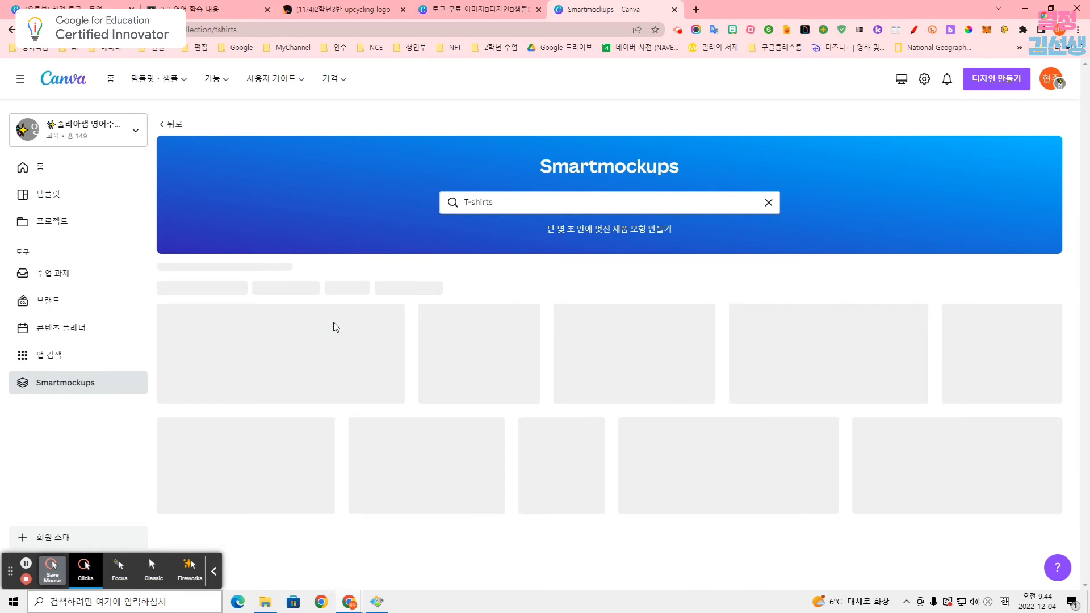
scroll(551, 433, down, 7)
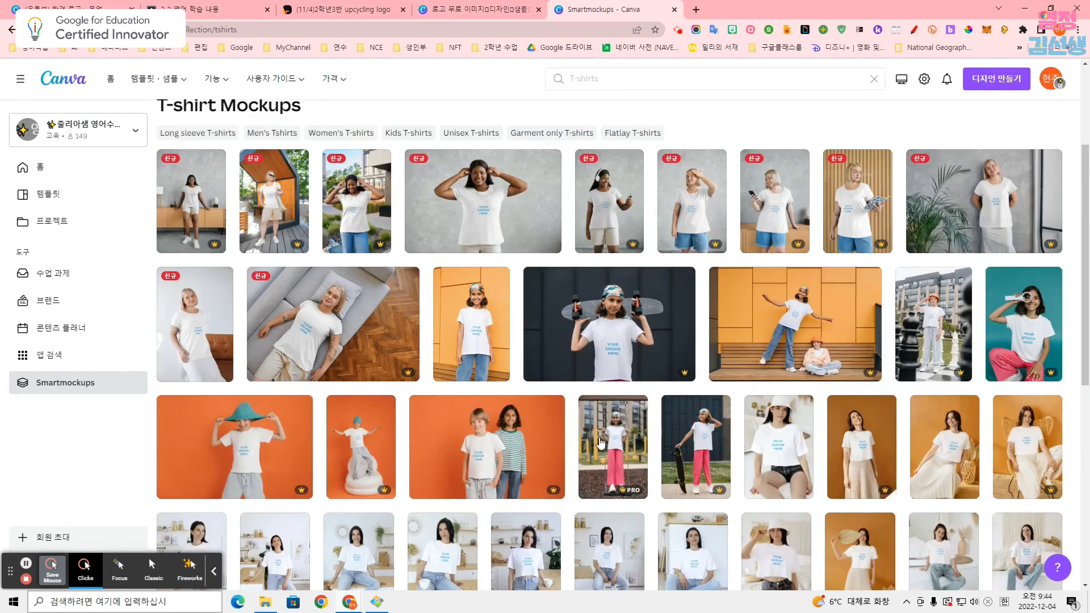
scroll(600, 442, down, 1)
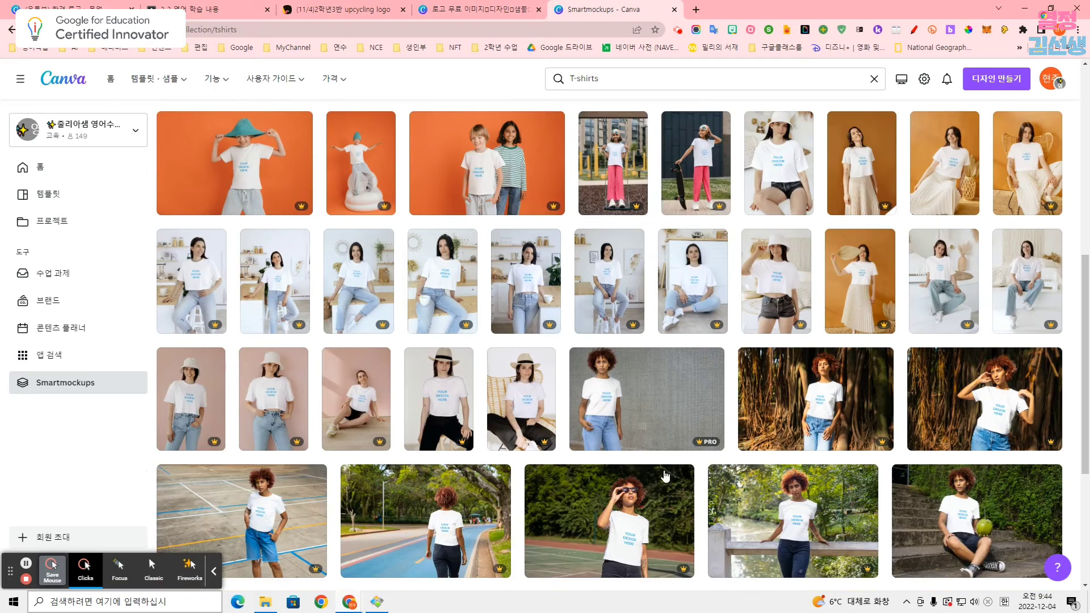
scroll(848, 472, down, 2)
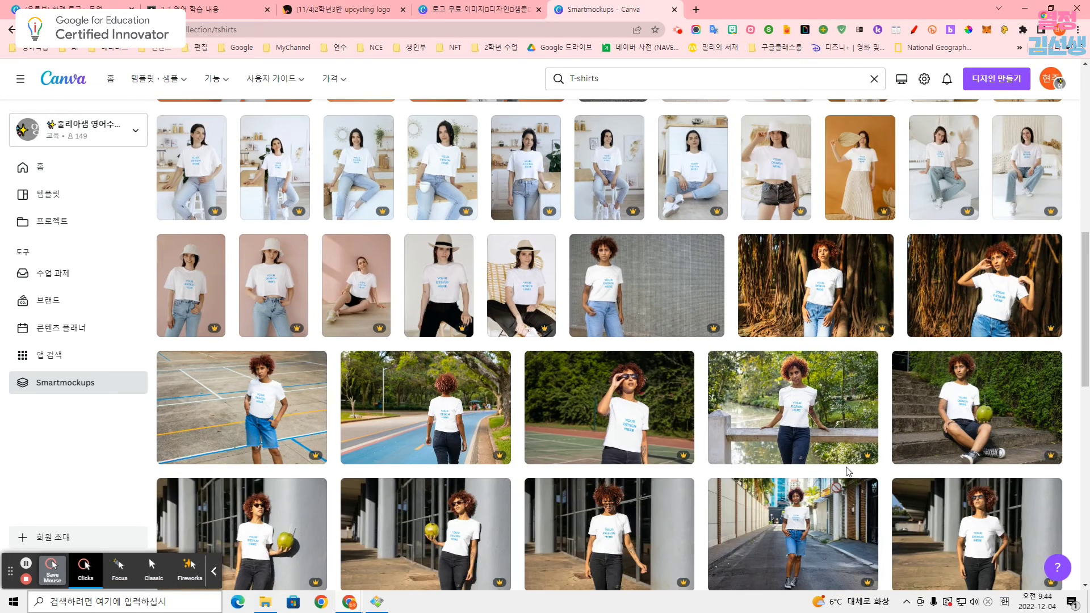
click(791, 404)
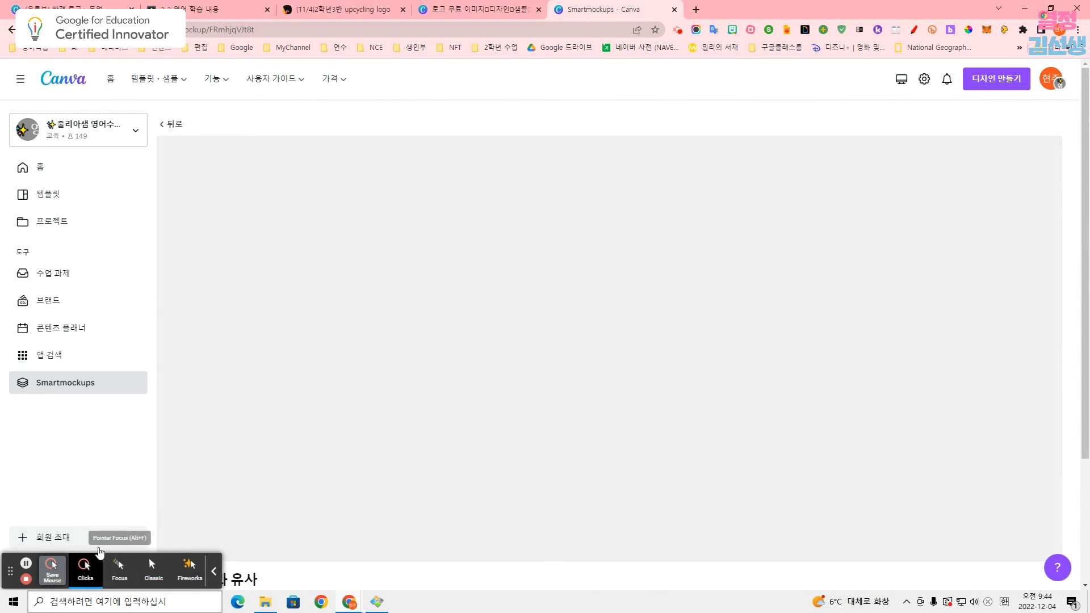
Upload the yellow-background environmental logo PNG and apply it to the T-shirt mockup.
click(118, 564)
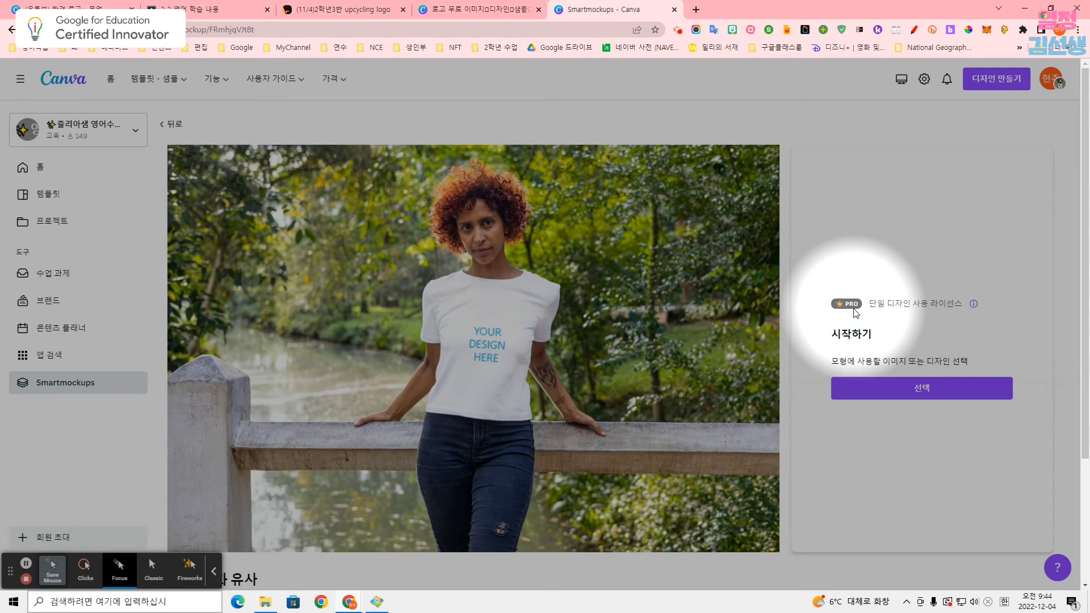
click(899, 390)
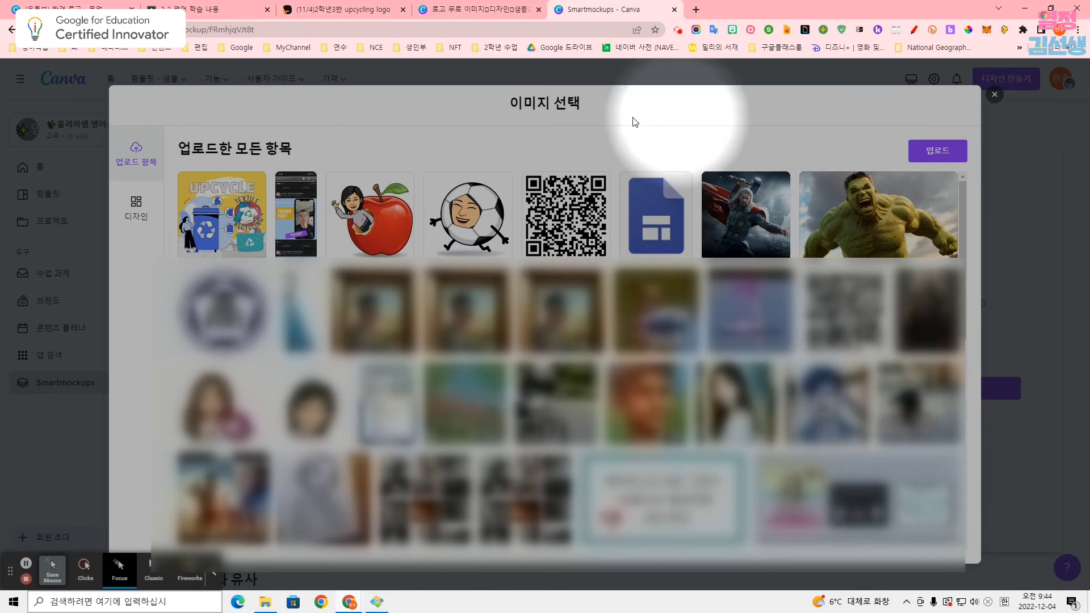
click(946, 154)
double_click(170, 99)
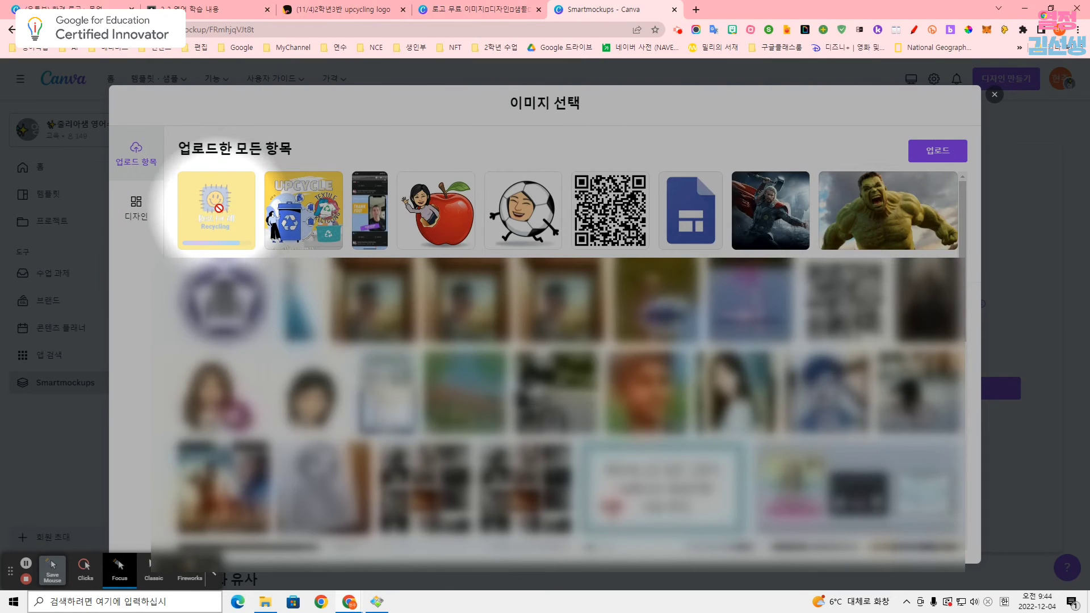
click(220, 215)
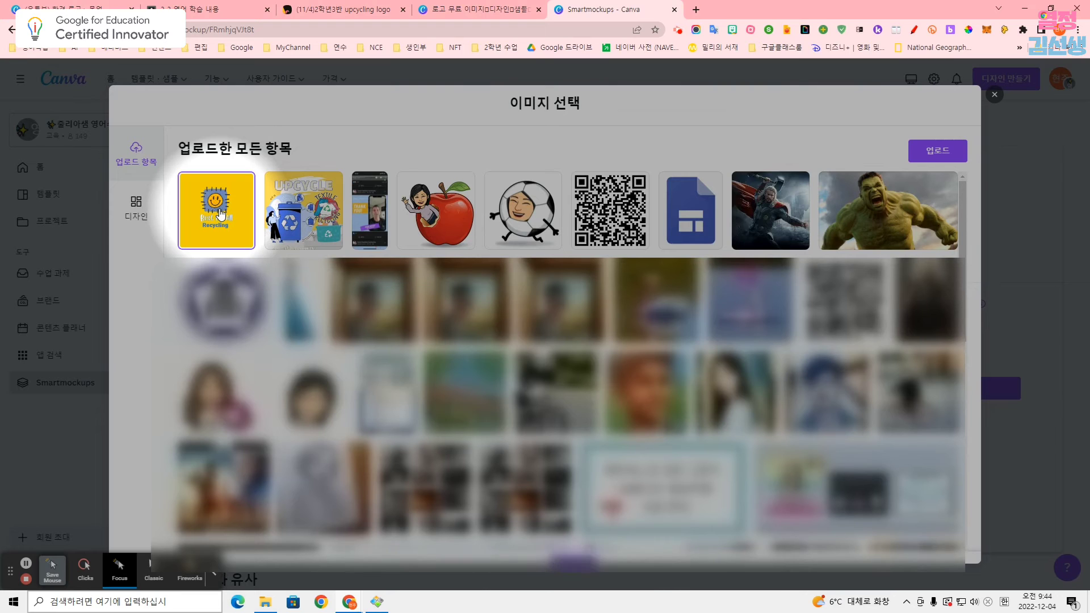
click(573, 548)
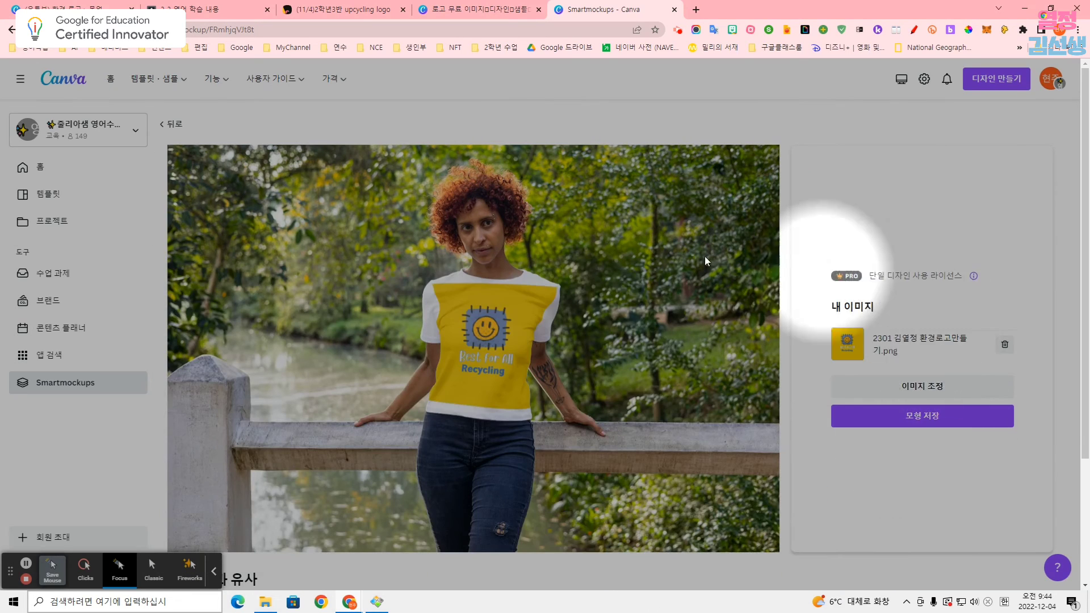
Shrink the yellow logo image on the T-shirt and save the image adjustment.
click(84, 562)
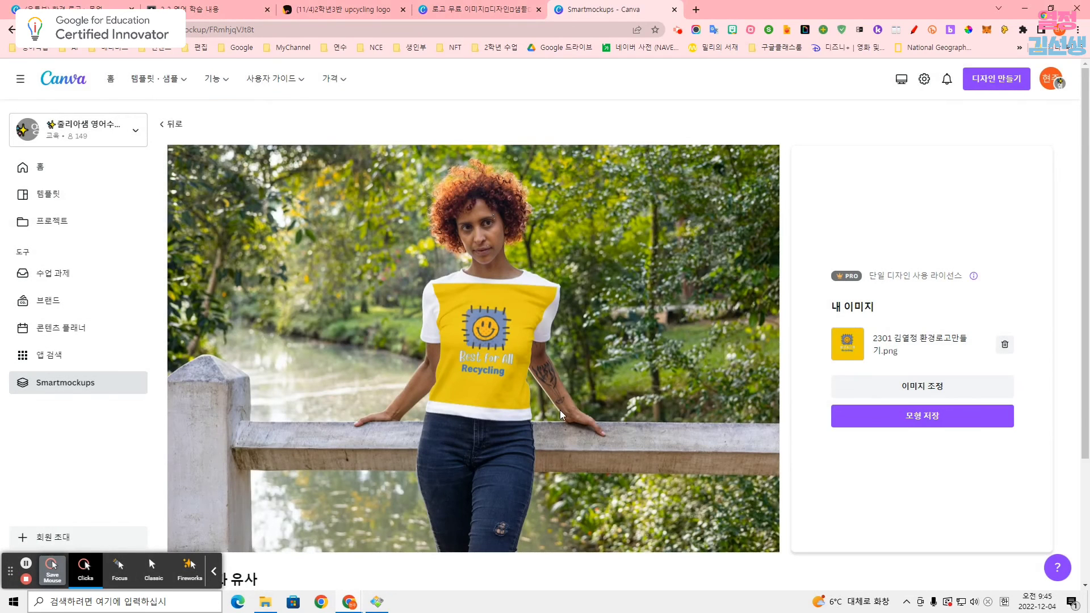
click(120, 570)
click(936, 386)
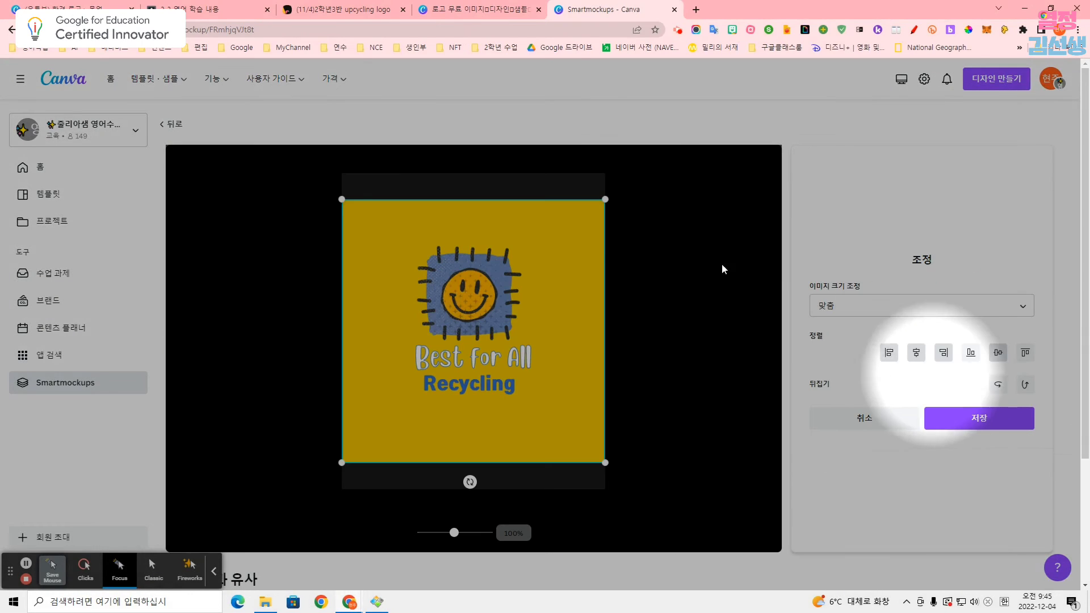
drag(605, 199, 416, 323)
click(1004, 422)
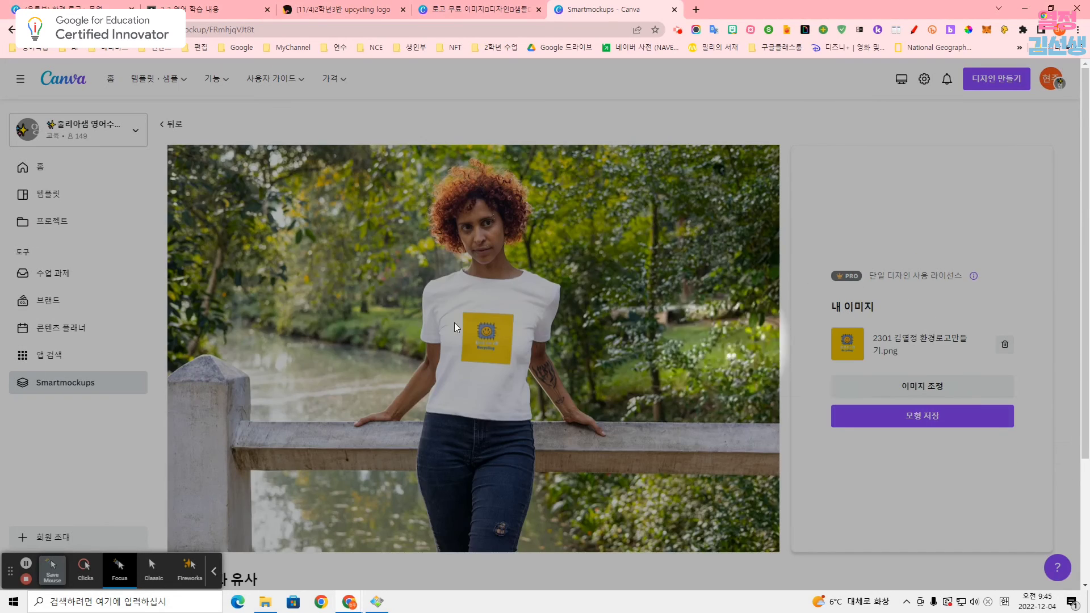
click(84, 567)
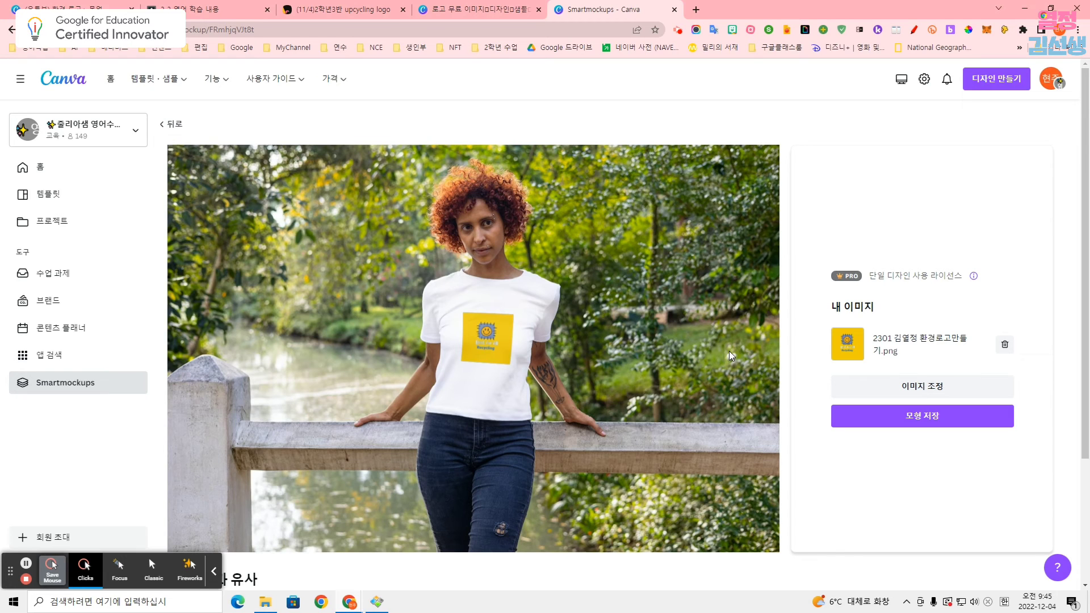
Return to the Canva home page and reopen the Best for All Recycling logo from the recent designs.
click(510, 17)
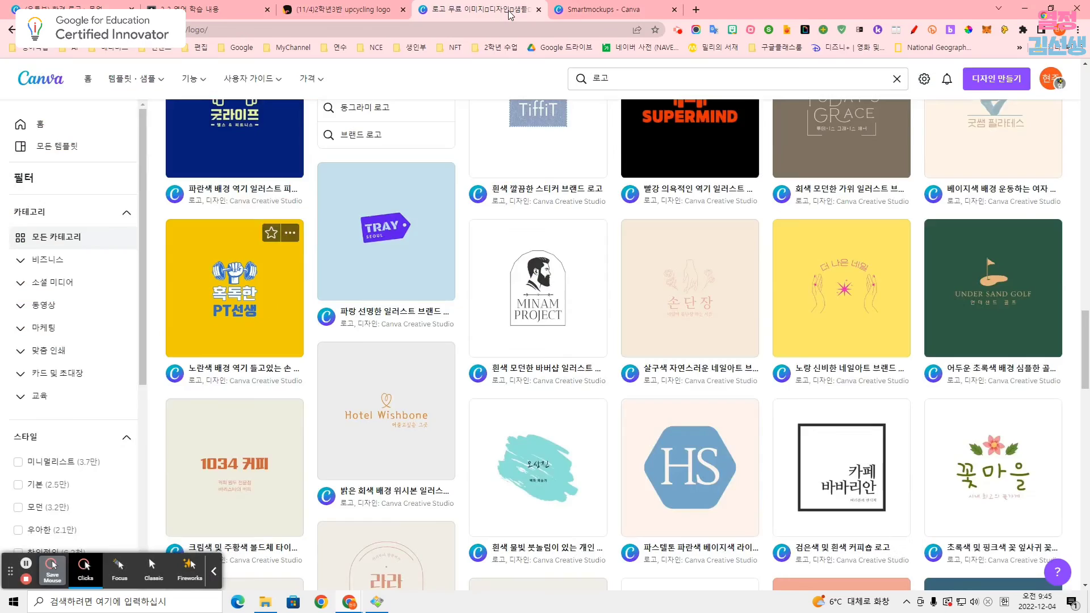
click(616, 11)
click(454, 9)
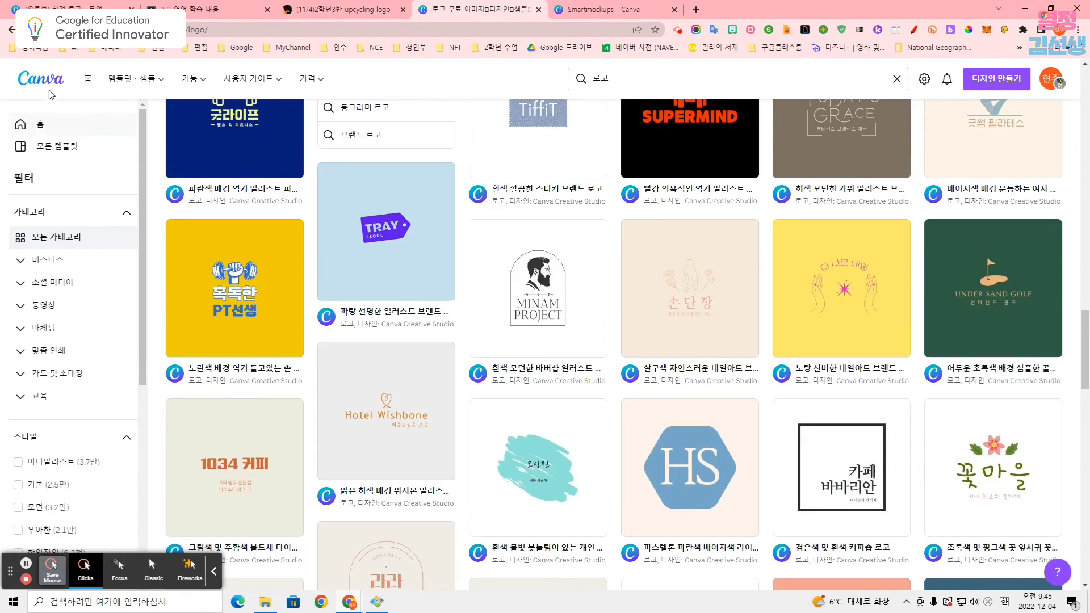
click(49, 92)
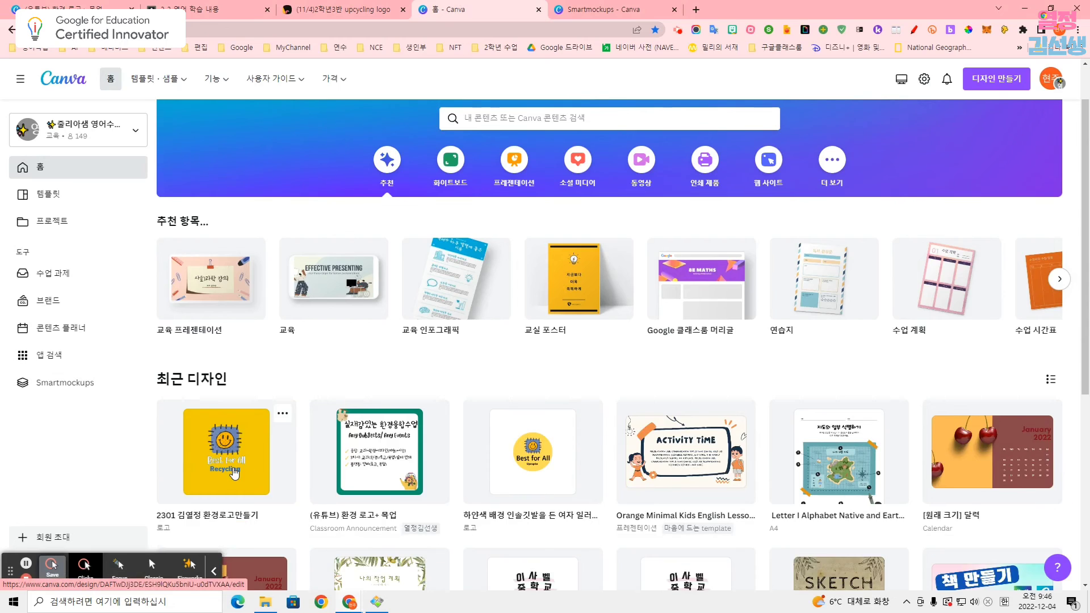
click(234, 472)
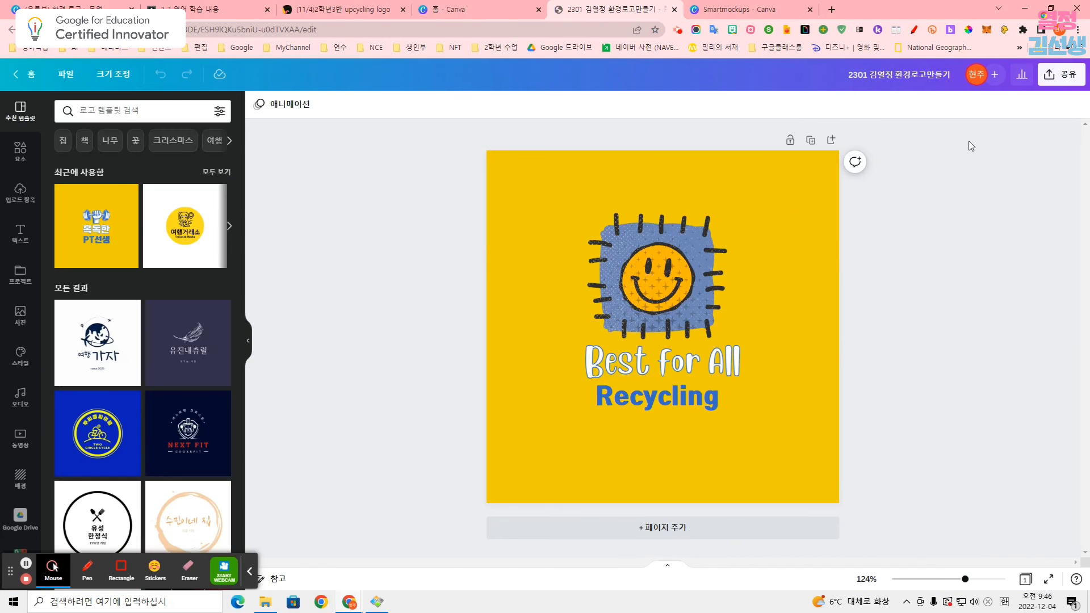
Download the logo as a PNG with a transparent background.
click(1068, 76)
click(1067, 77)
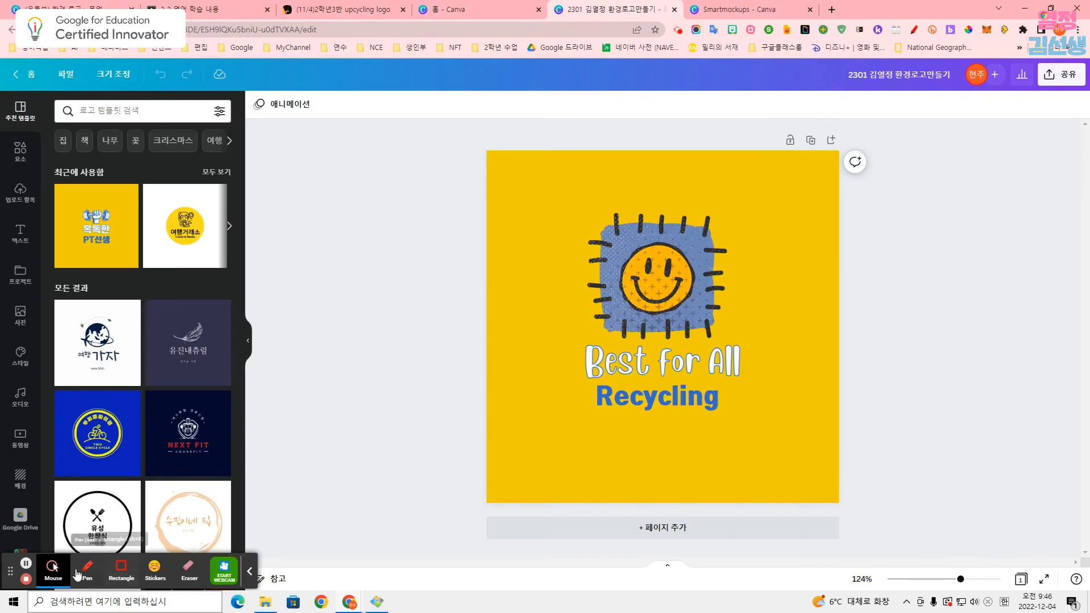
click(53, 569)
click(126, 569)
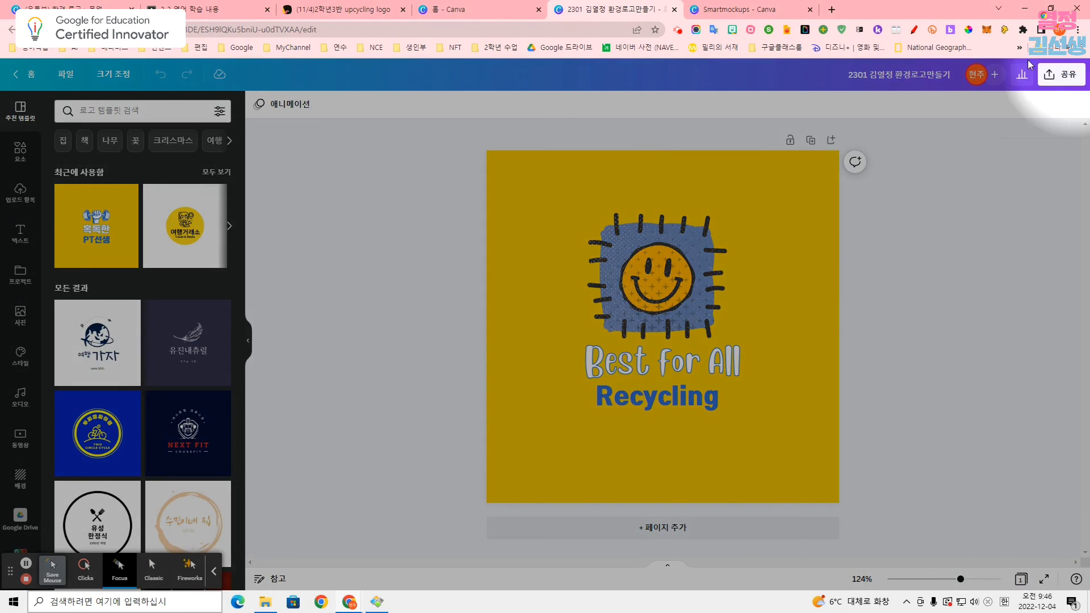
click(1061, 74)
click(955, 339)
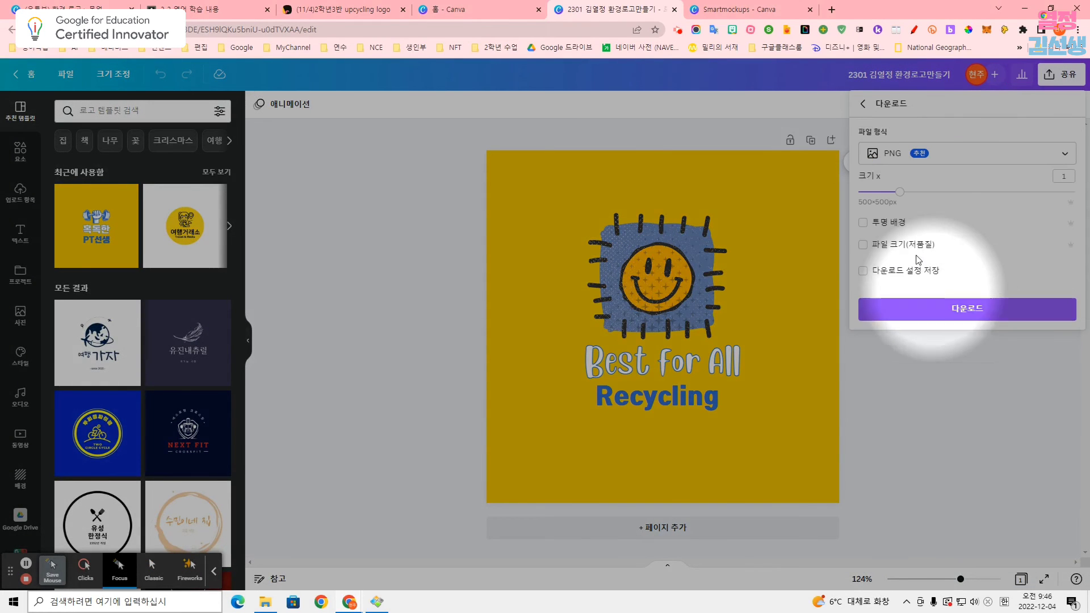
click(898, 228)
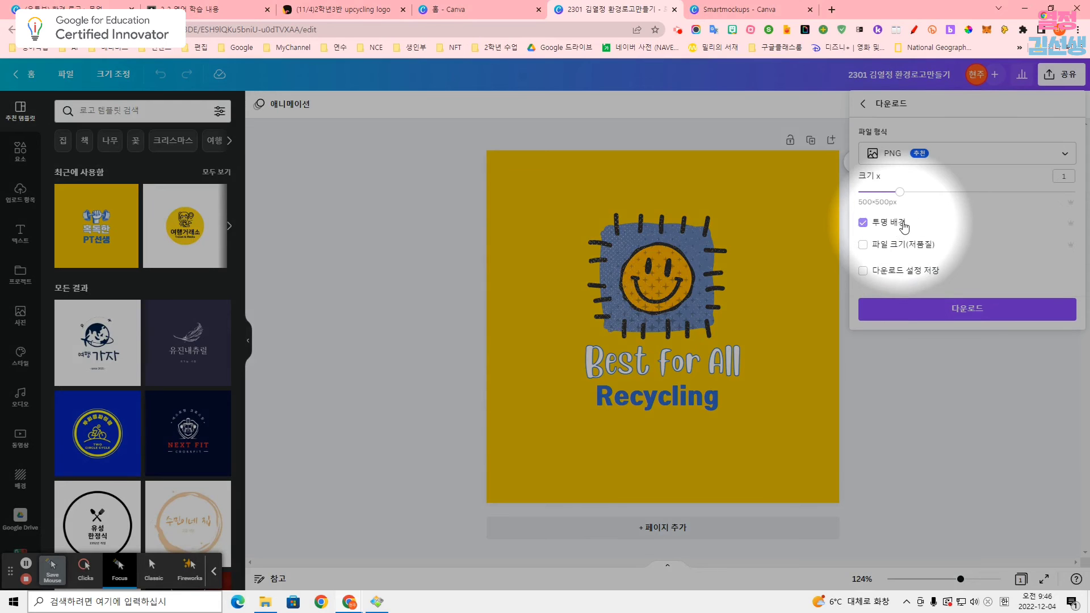
click(992, 307)
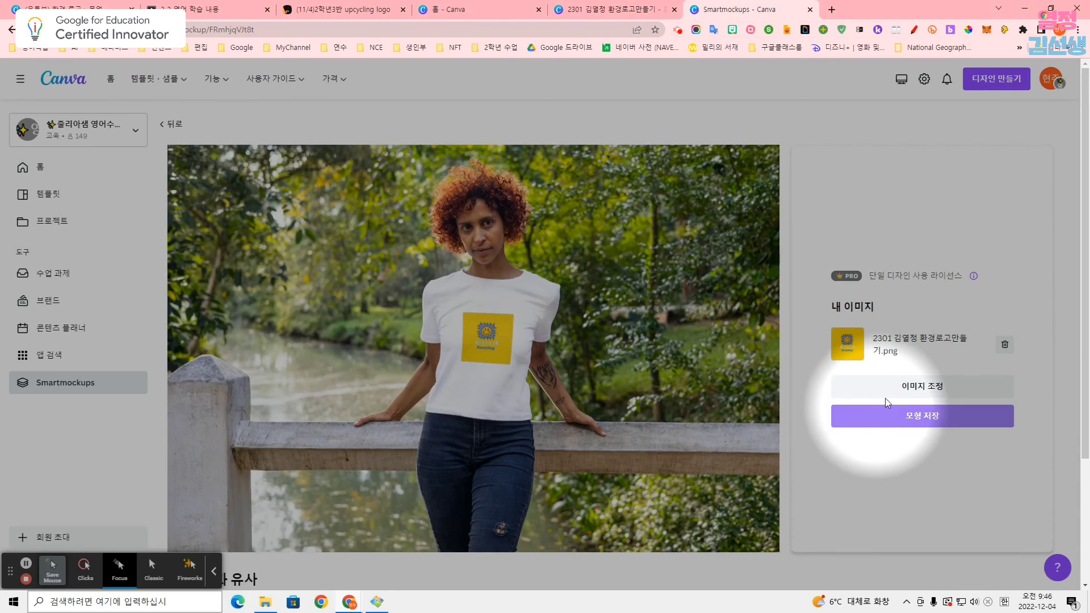
Remove the yellow logo from the T-shirt mockup, replacing it with the newly uploaded transparent logo PNG.
click(1005, 346)
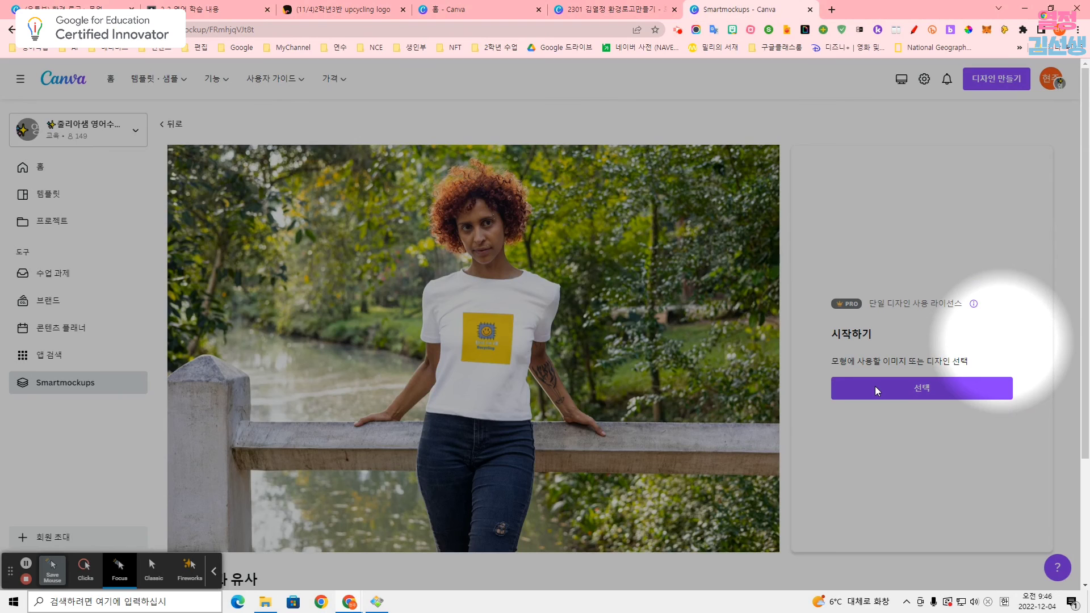
click(970, 394)
click(924, 152)
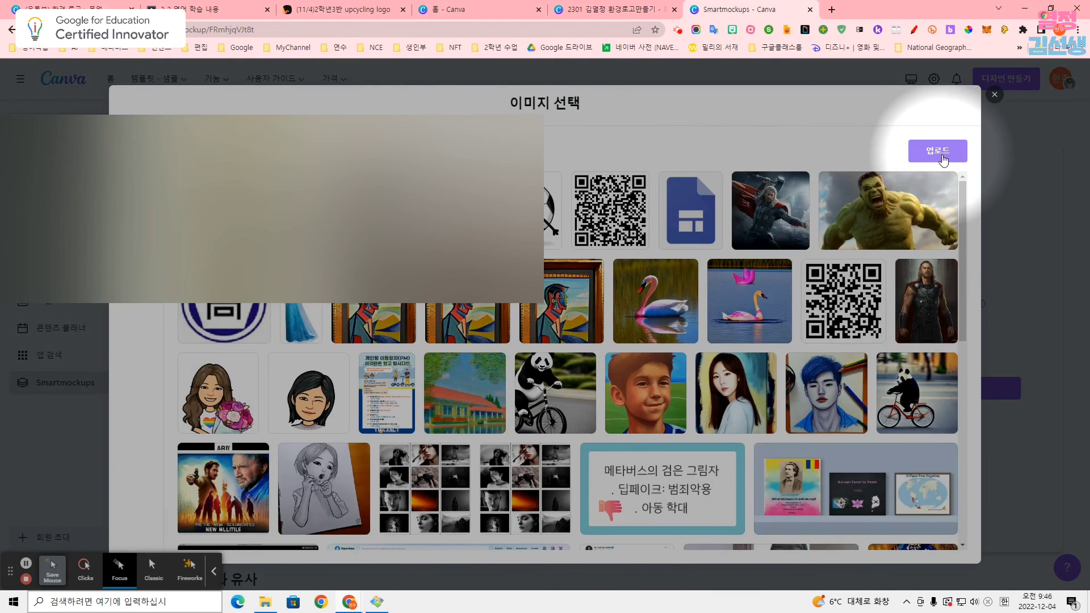
double_click(171, 98)
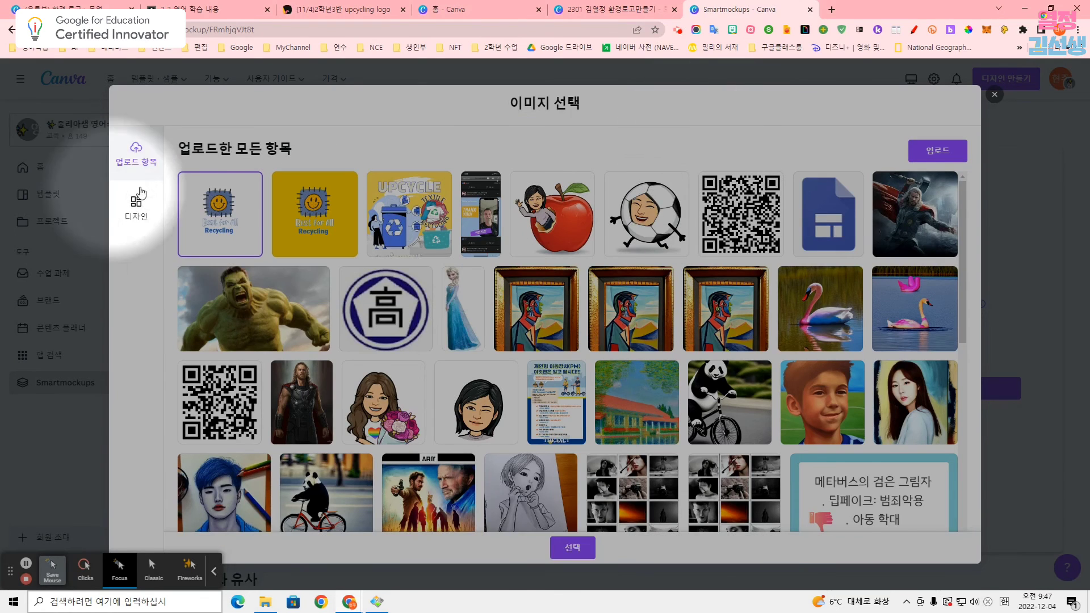
click(219, 215)
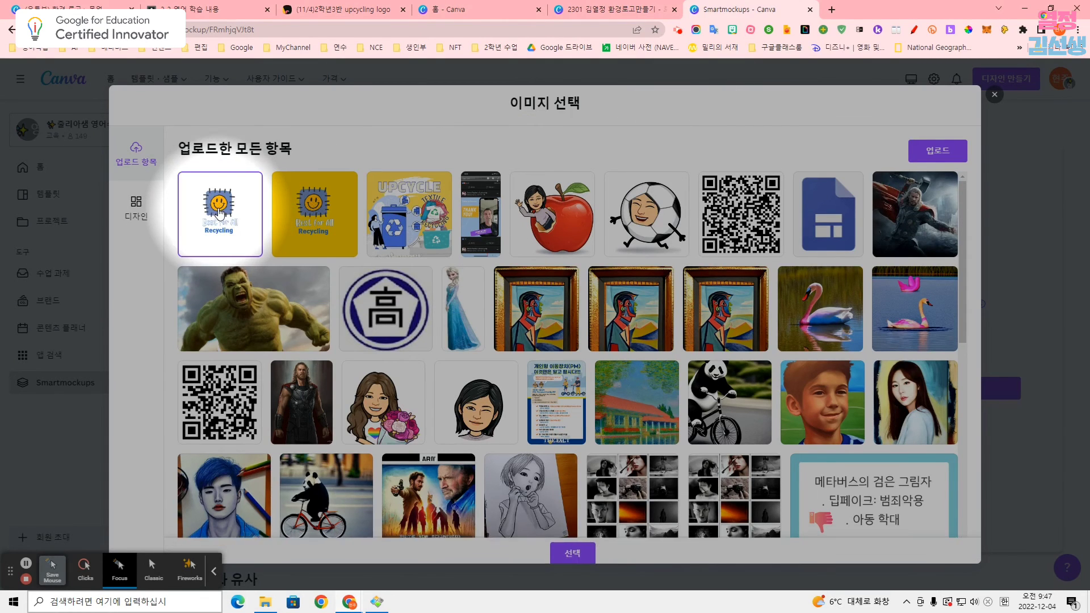
click(571, 546)
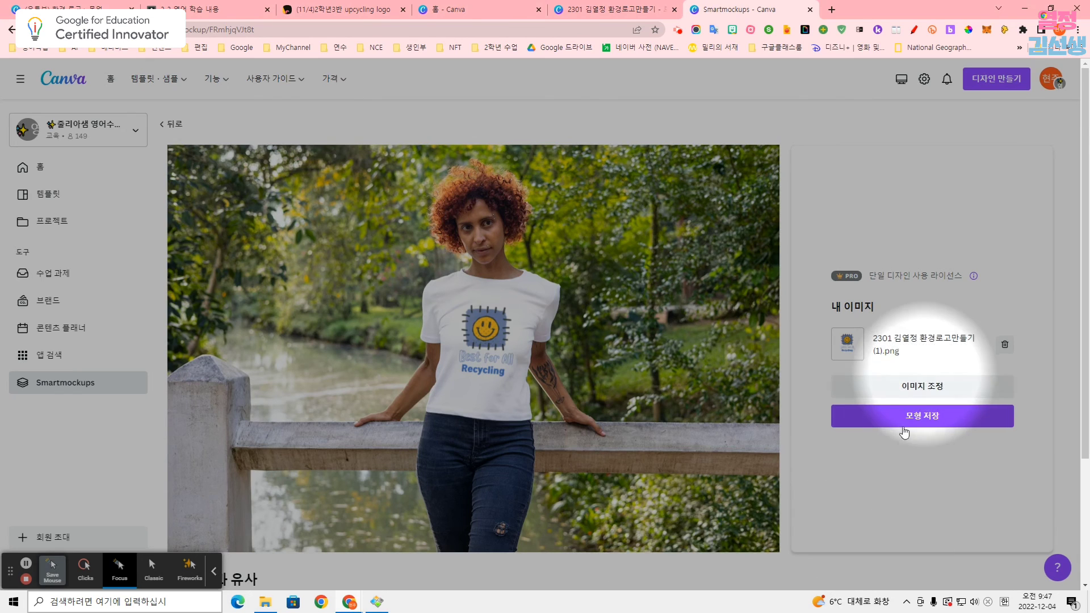
Download the finished T-shirt mockup as an image and open the downloaded file.
click(85, 568)
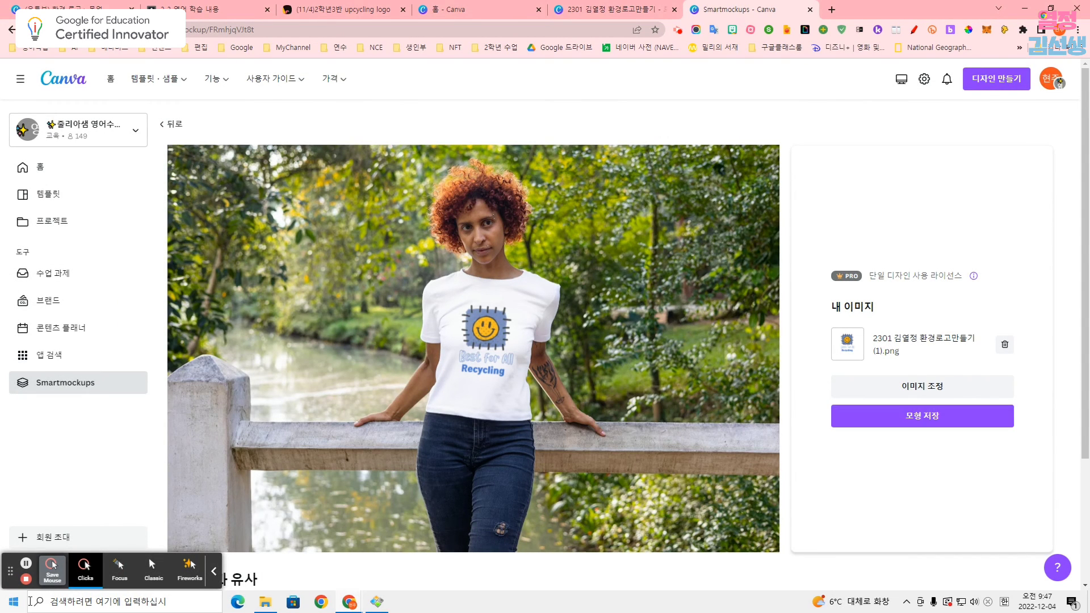
click(106, 570)
click(922, 416)
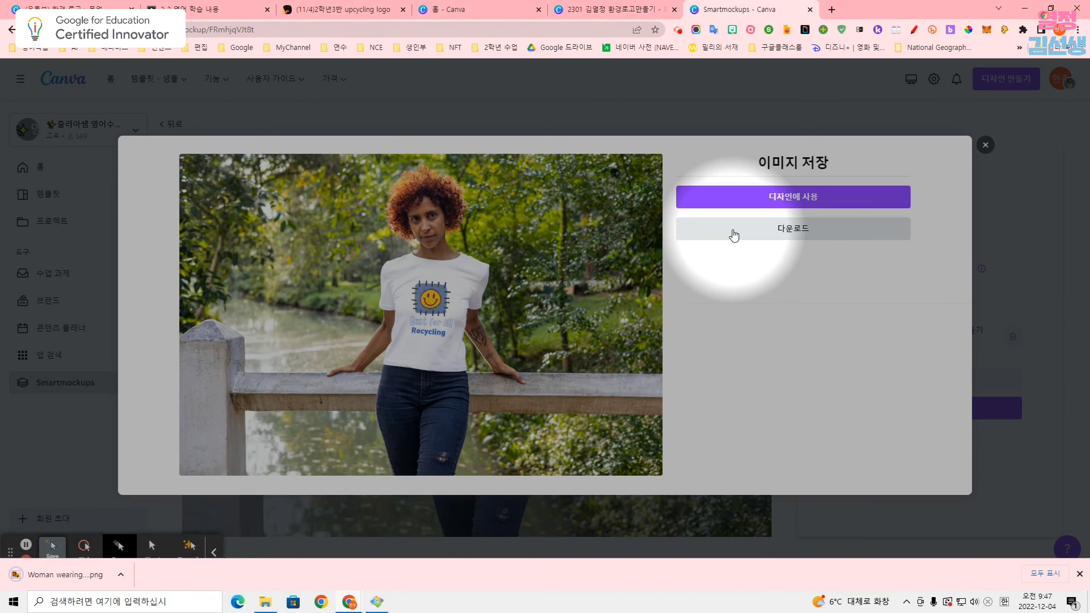
click(65, 581)
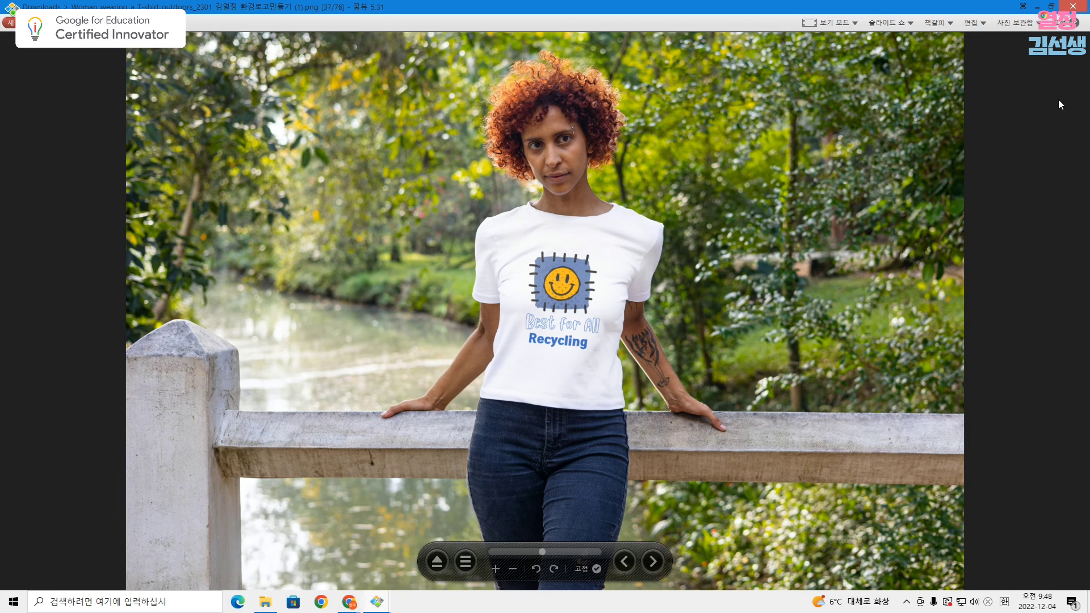
Close the downloaded image and open the Smartmockups mug mockup of the smiling girl holding a white mug beside a guitar player.
click(1074, 8)
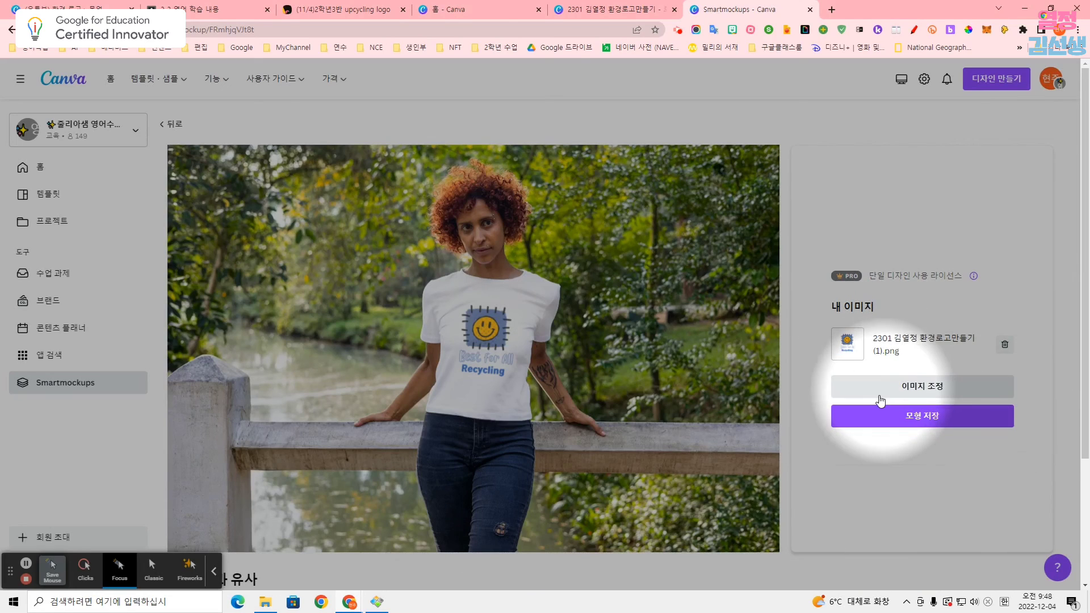
click(173, 126)
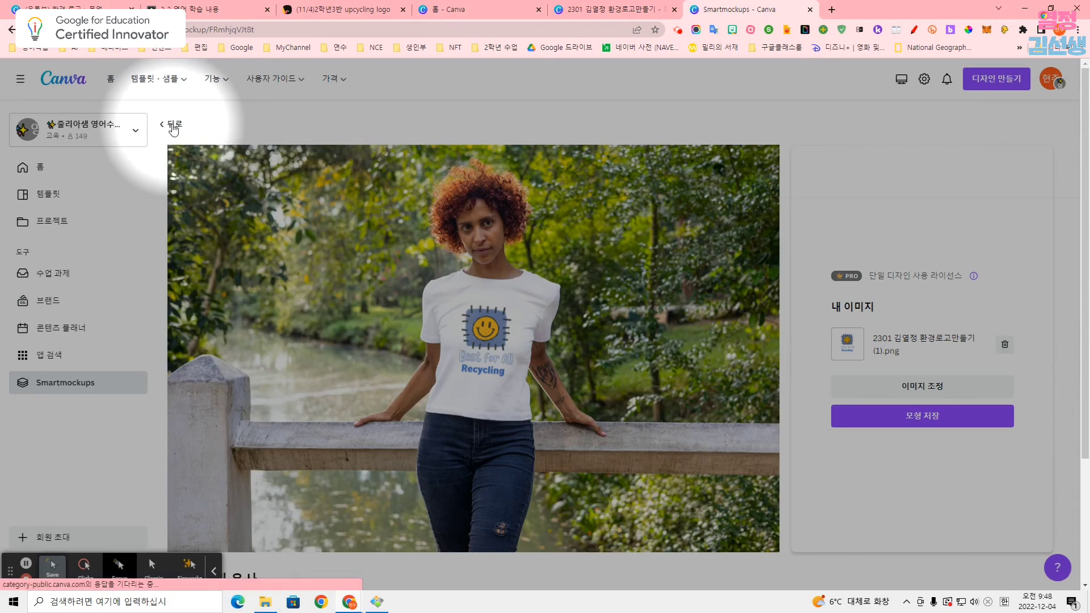
click(449, 245)
click(209, 321)
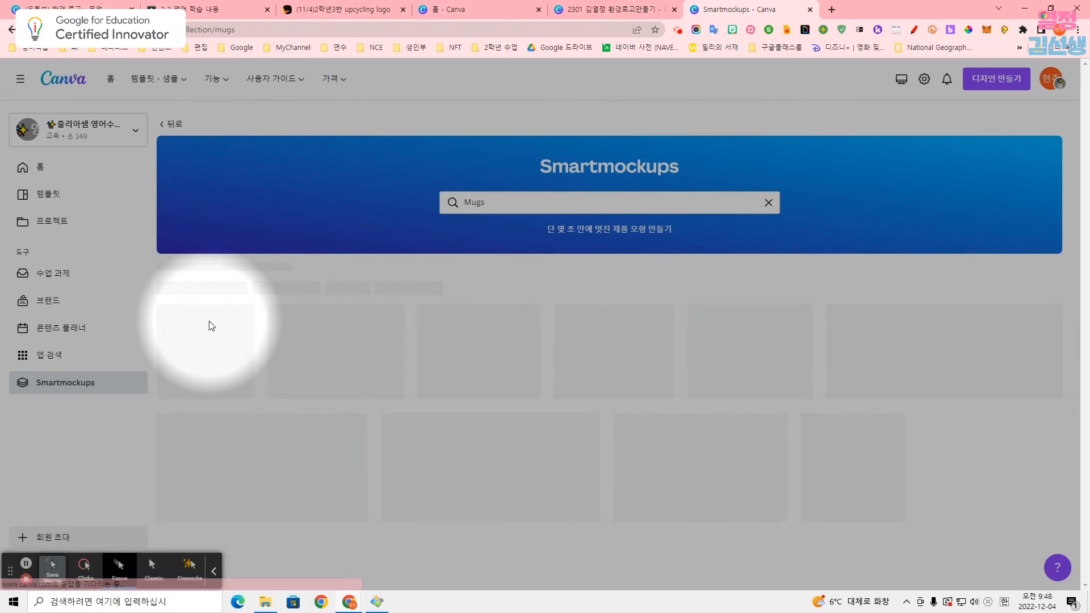
scroll(513, 401, down, 5)
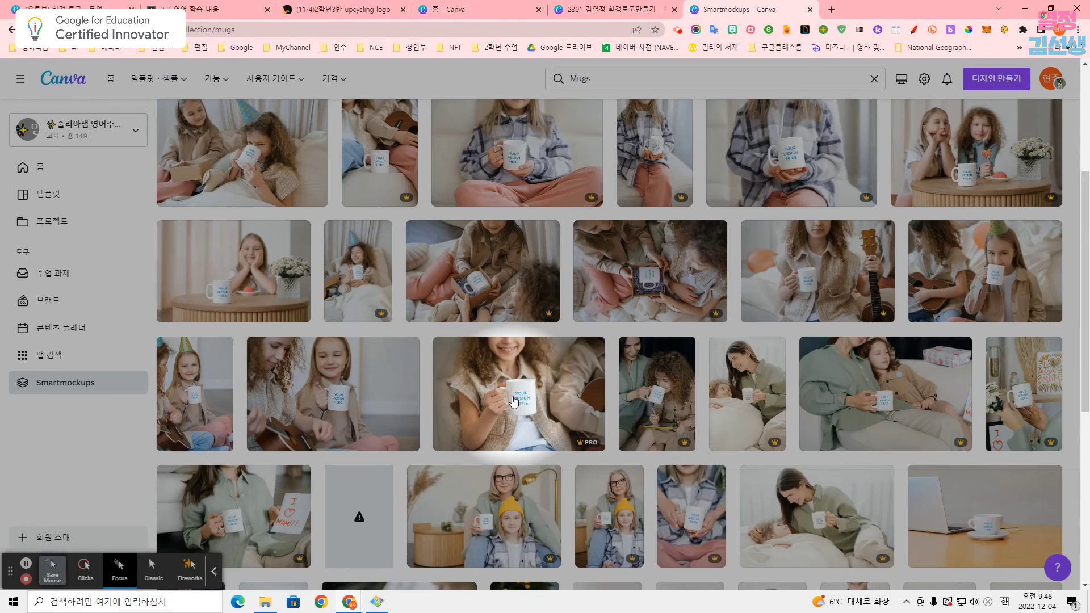
click(514, 400)
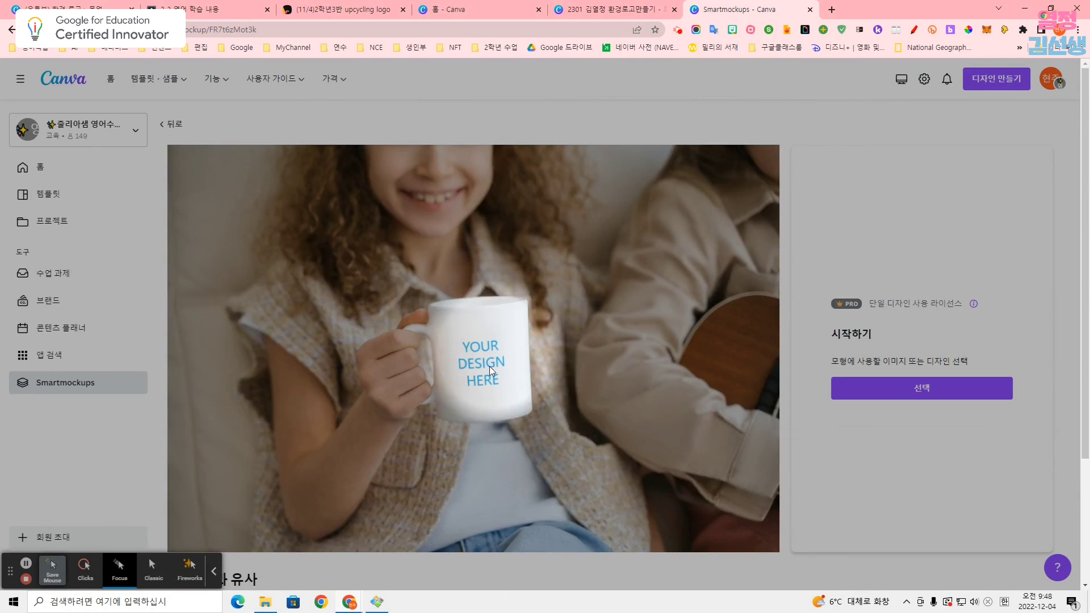
Apply the uploaded transparent Best for All Recycling logo PNG to the mug mockup.
click(918, 386)
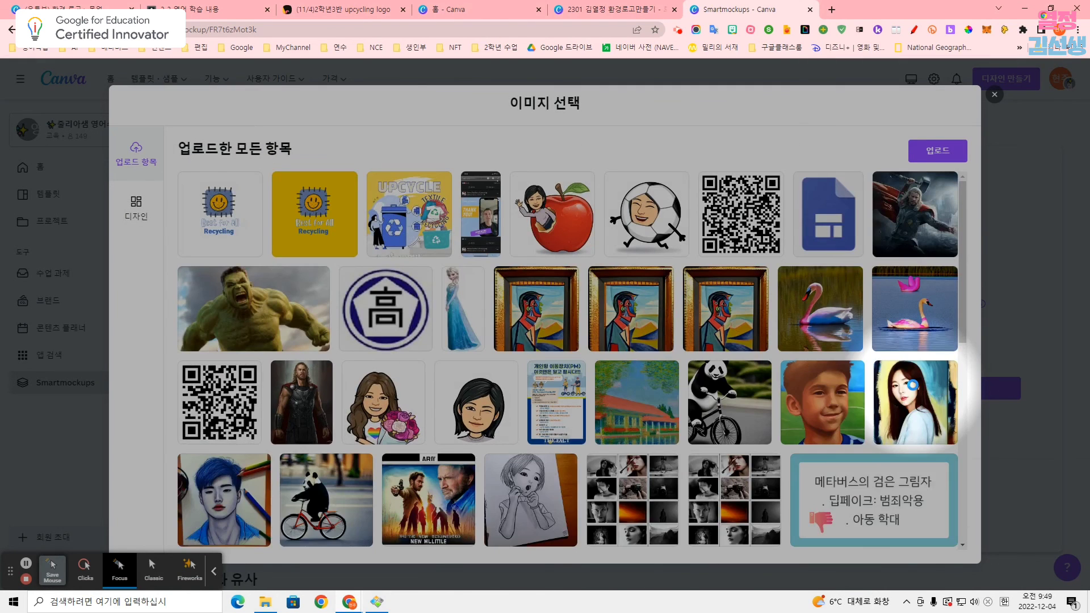
click(231, 213)
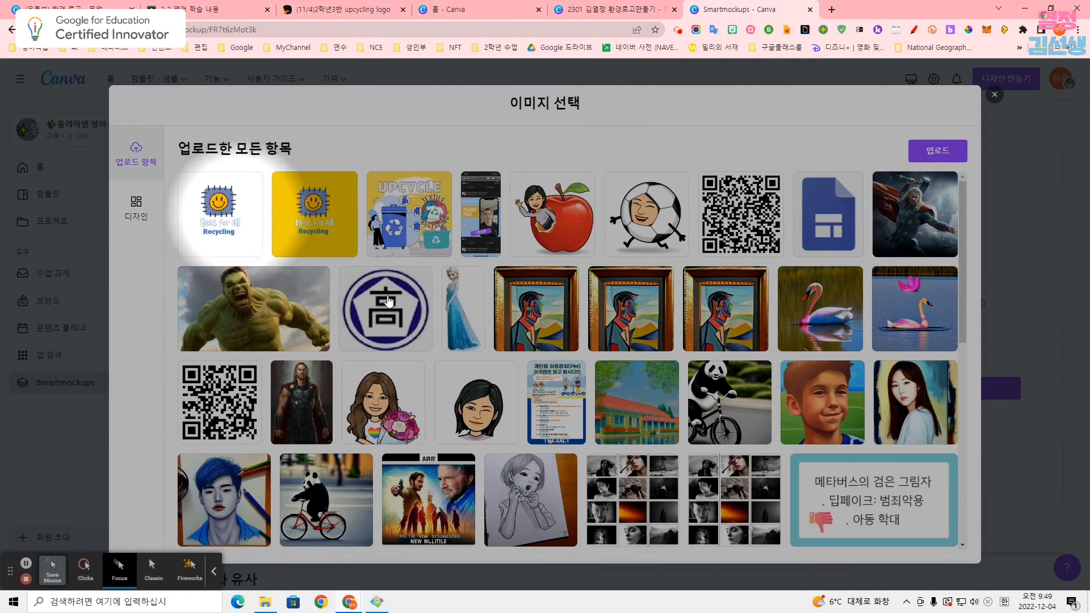
click(250, 224)
click(572, 551)
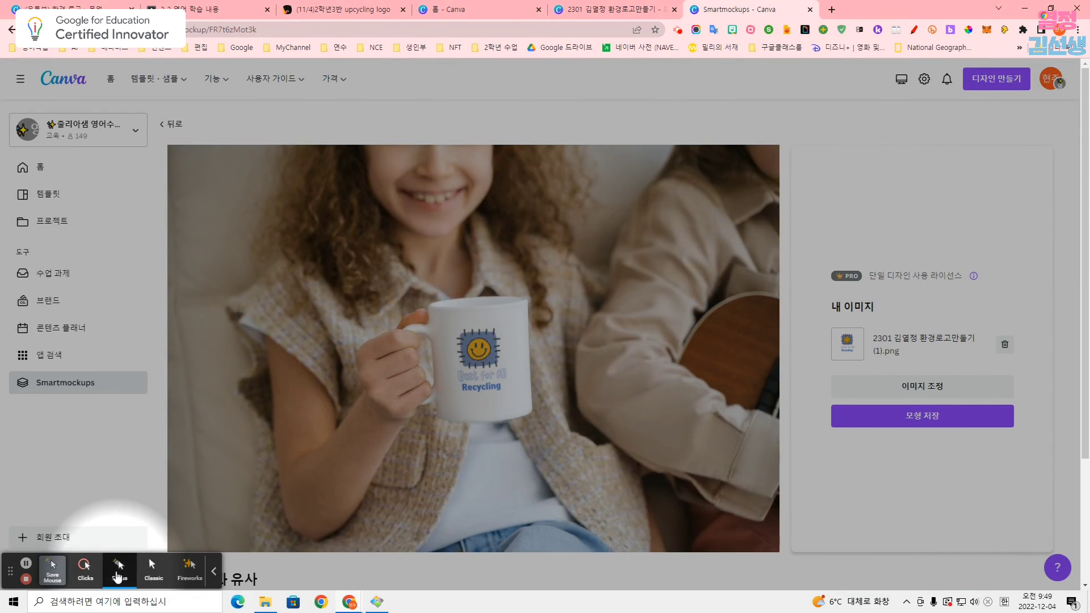
click(84, 568)
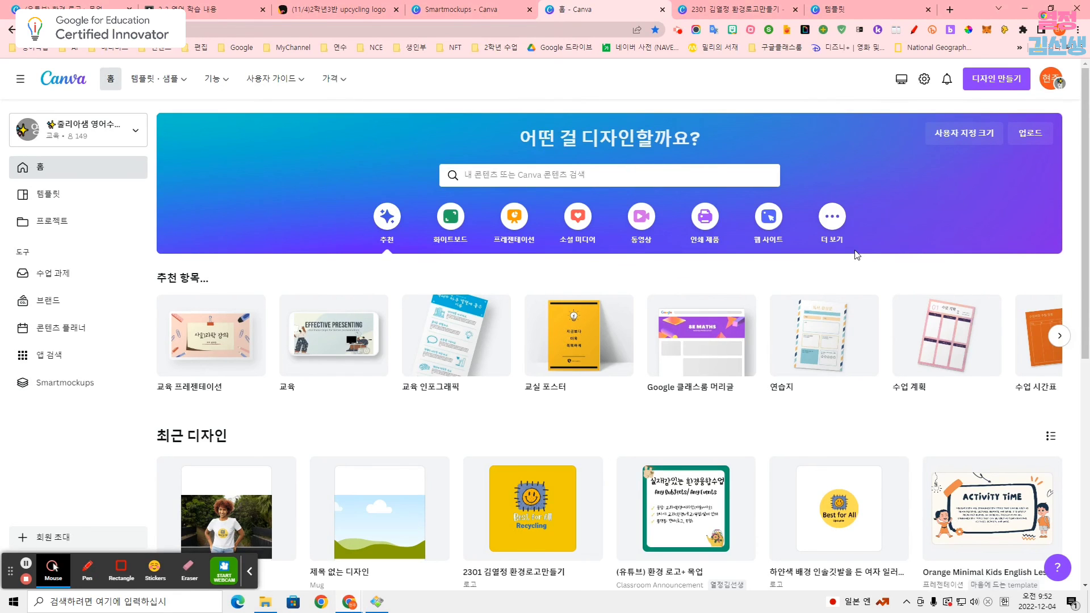
Open the Smartmockups T-shirt mockup of the smiling curly-haired woman standing with her hands on her hips.
click(52, 569)
click(118, 560)
click(226, 511)
Apply the round yellow Best for All Upcycle logo from the existing Canva designs to the T-shirt mockup.
click(919, 389)
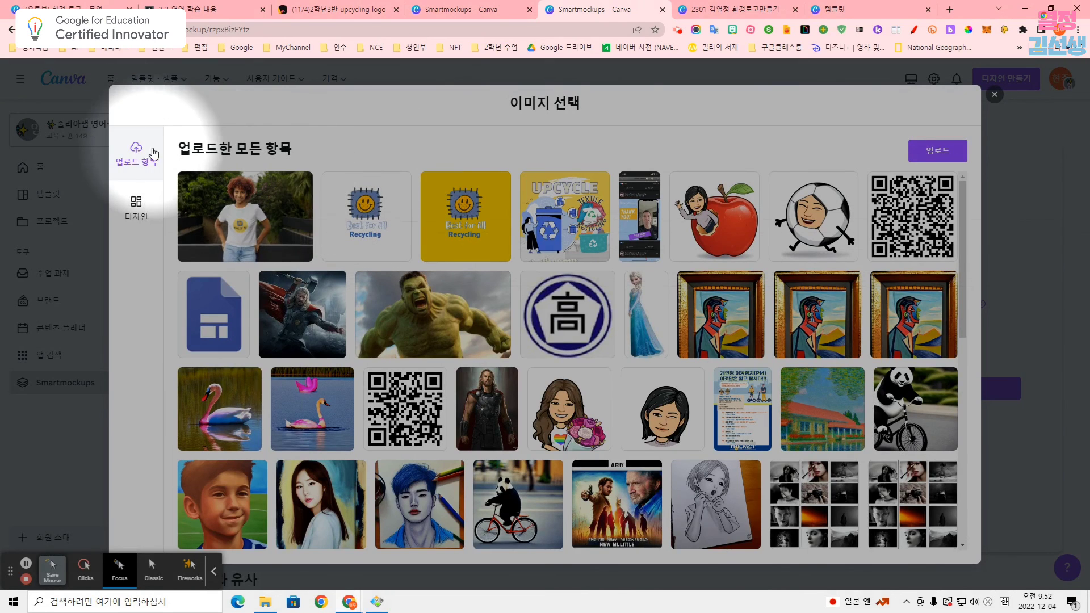
click(136, 212)
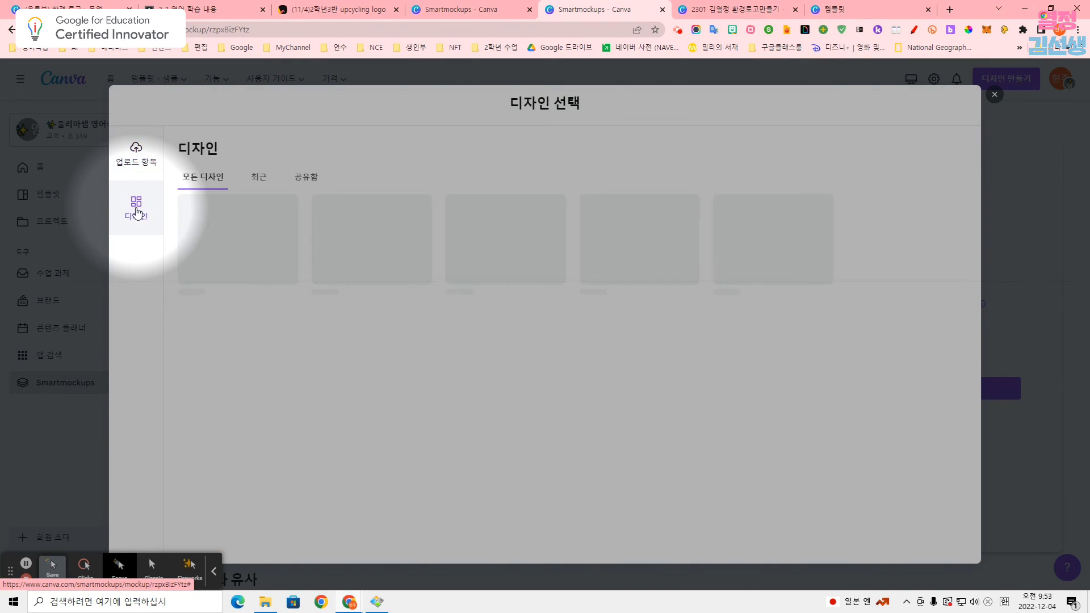
click(260, 181)
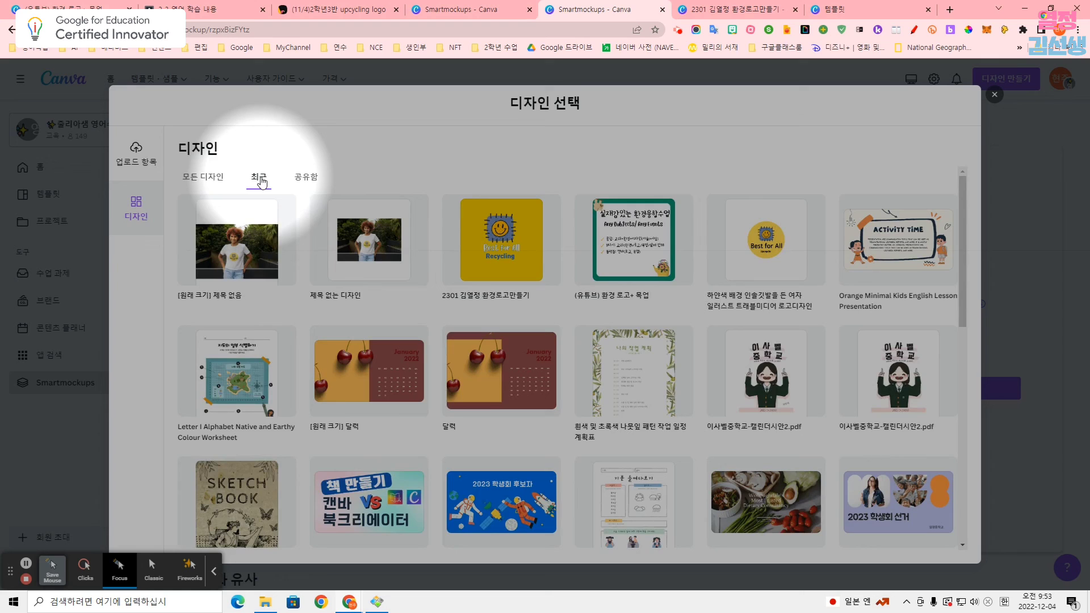
click(306, 178)
click(208, 181)
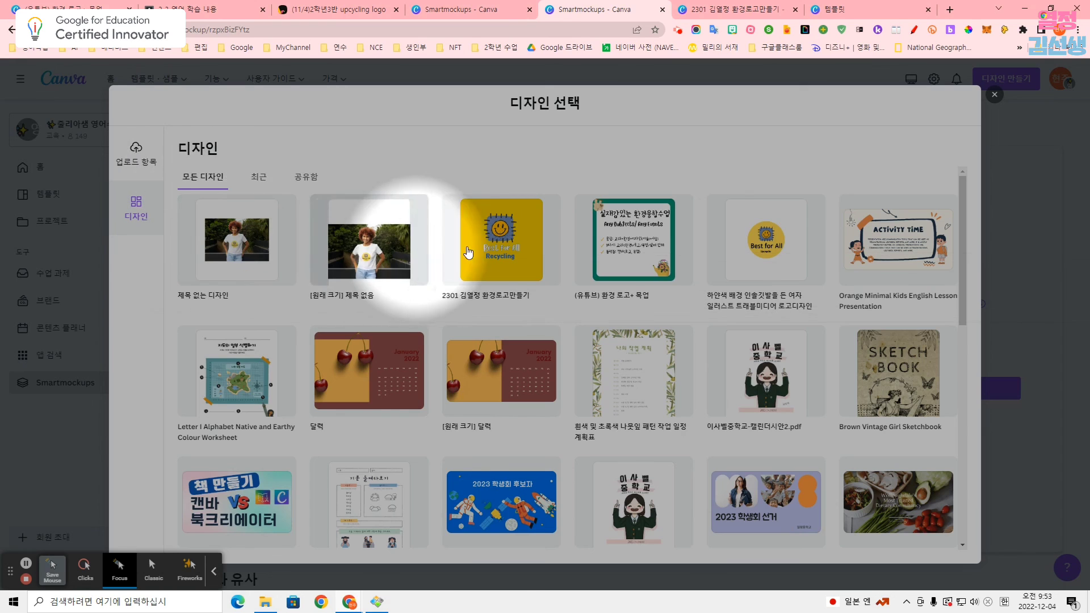
click(767, 253)
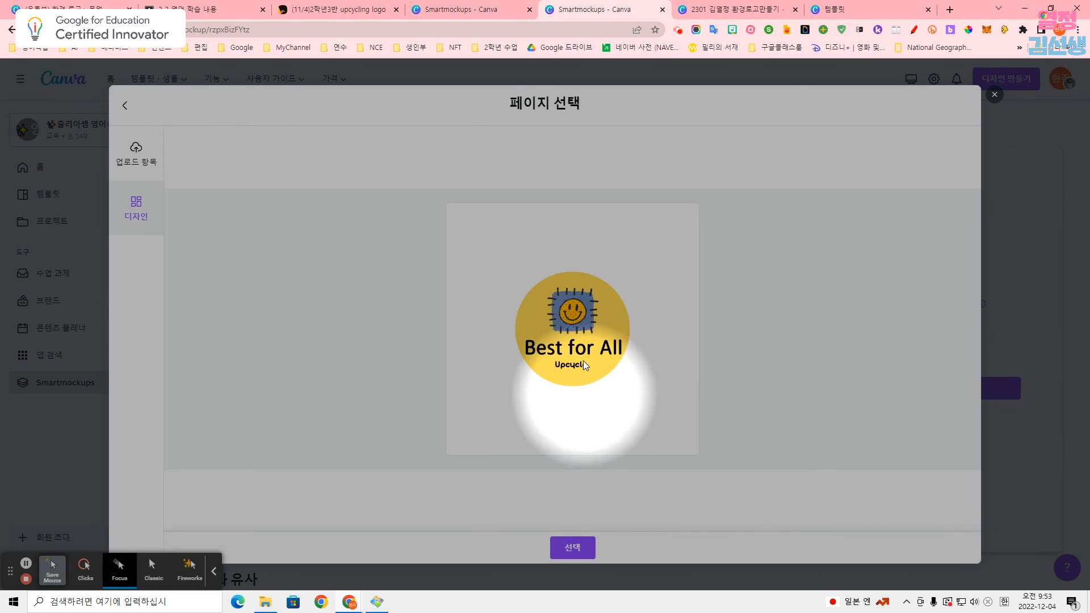
click(572, 548)
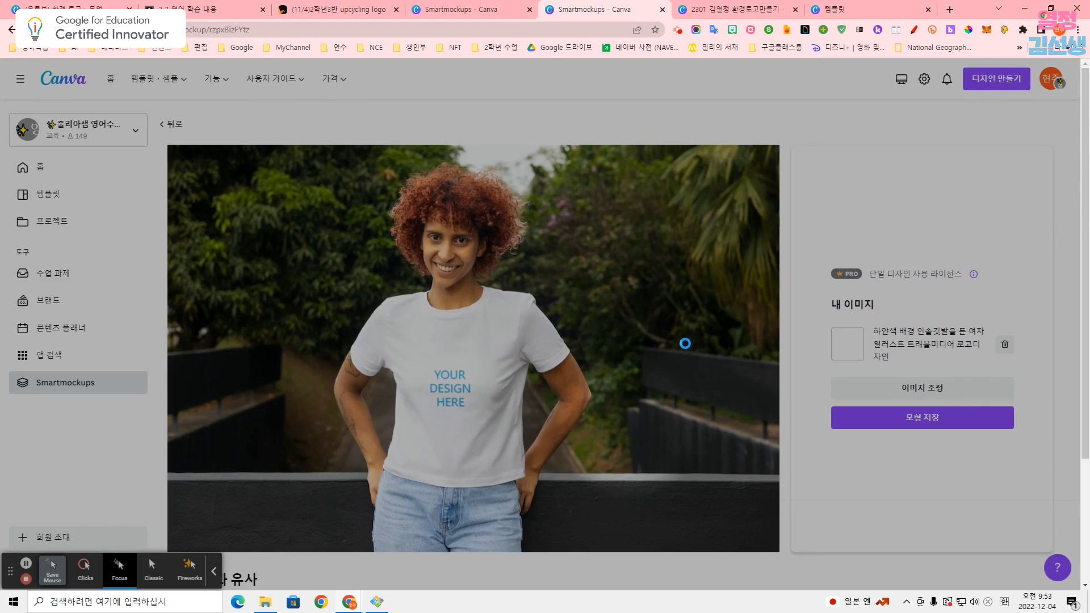
click(84, 564)
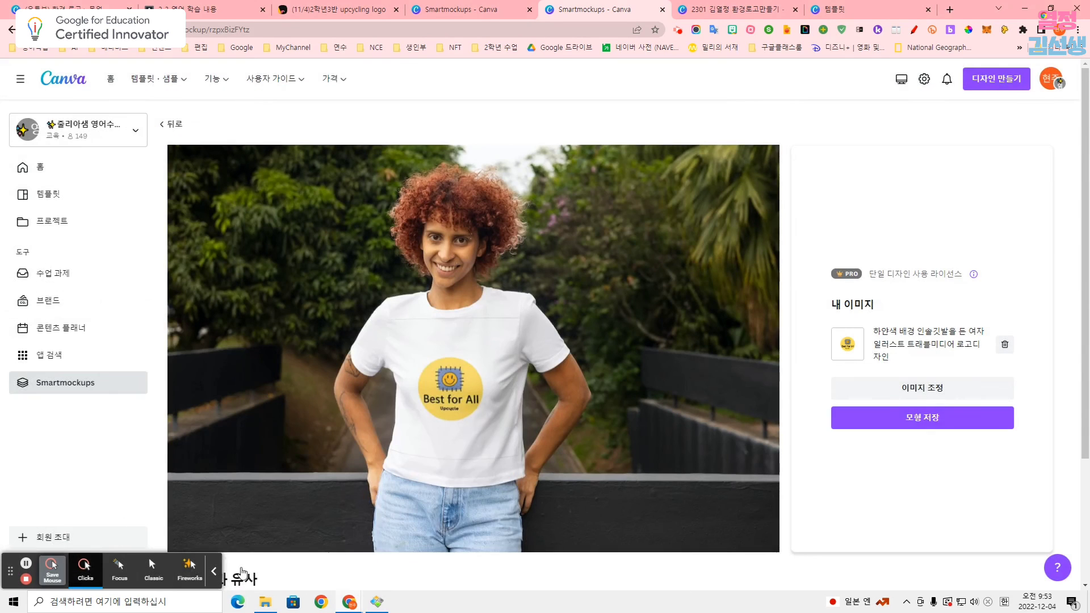